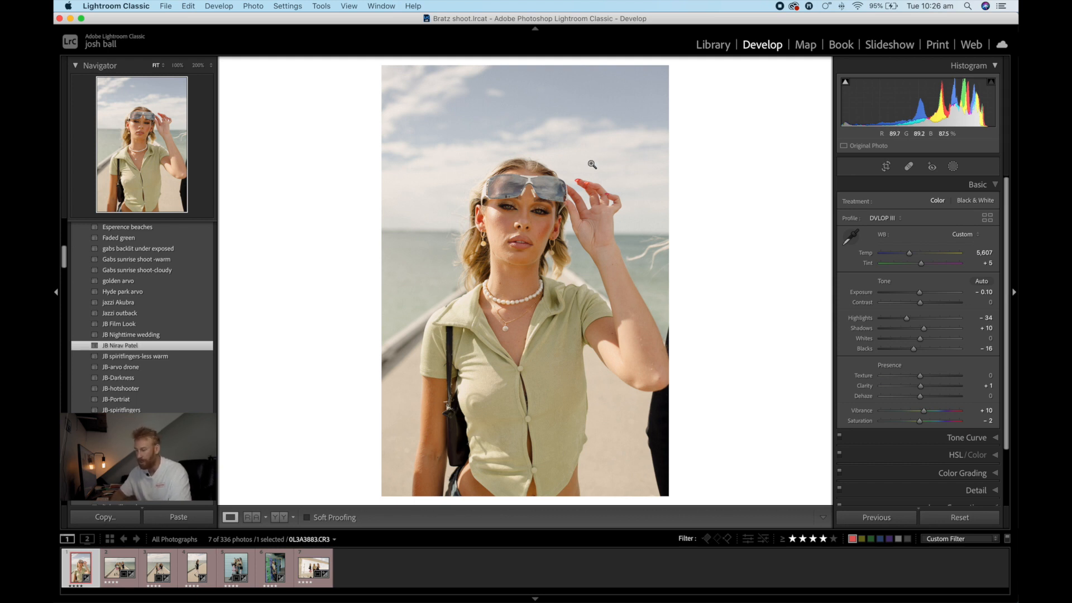
Crop the portrait to the 4 x 5 / 8 x 10 aspect ratio, framing the woman from the waist up.
key("r")
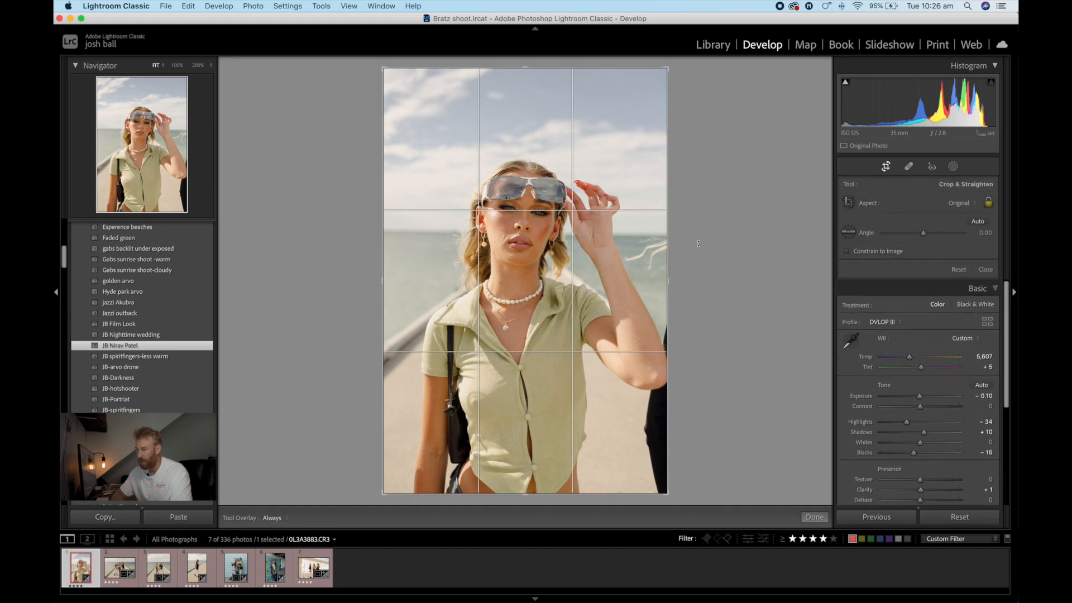
left_click(959, 205)
left_click(947, 239)
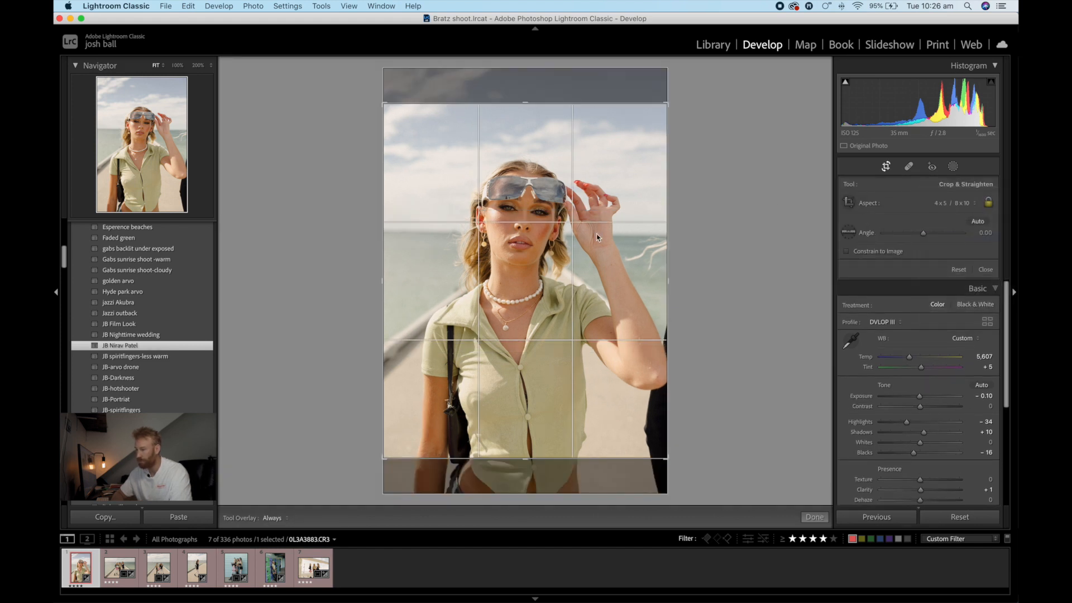
mouse_move(568, 241)
left_mouse_down()
mouse_move(569, 229)
mouse_move(569, 248)
left_mouse_up()
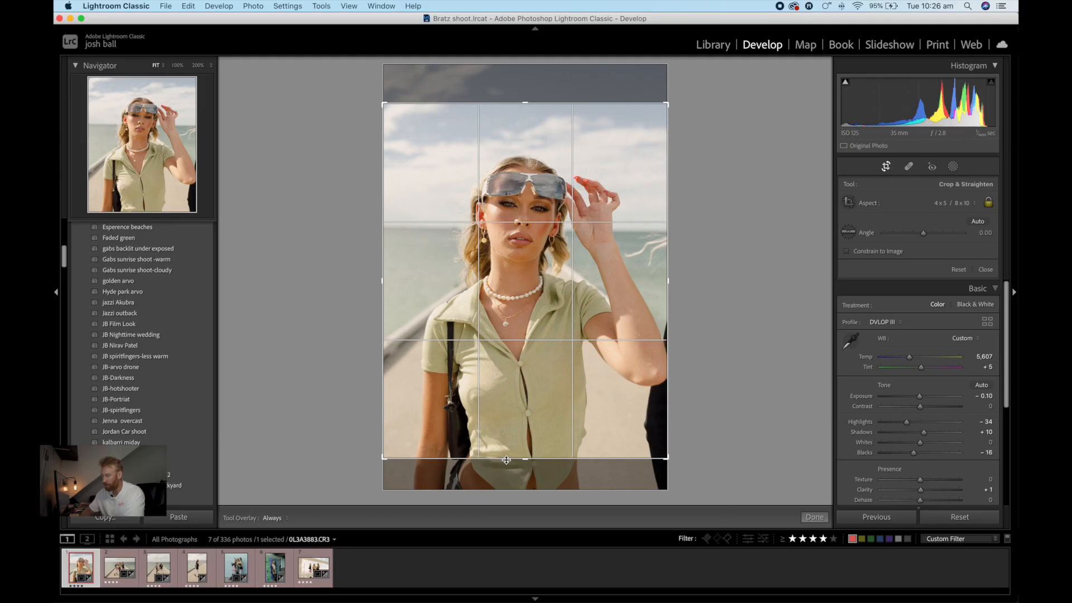
key("Return")
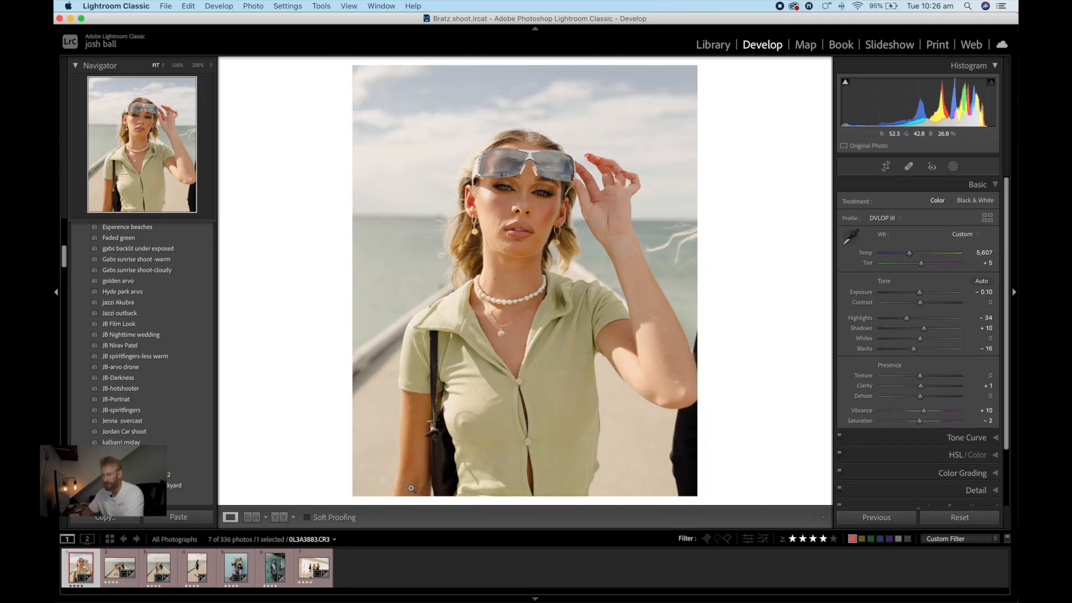
Reposition the crop to include more sky above the woman's head and less of her waist.
key("r")
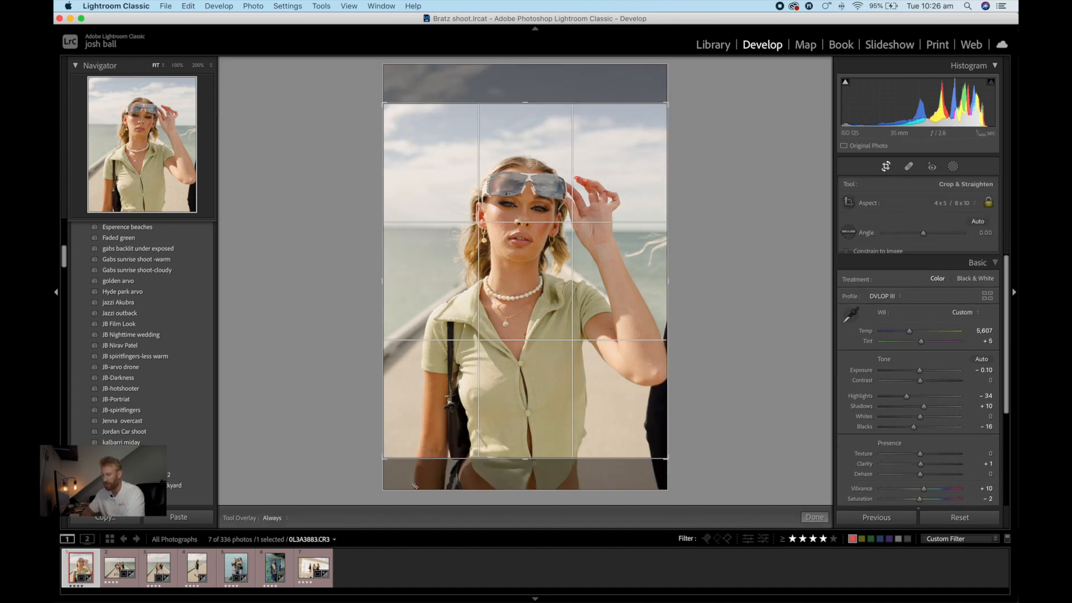
left_click_drag(524, 395, 523, 359)
key("Return")
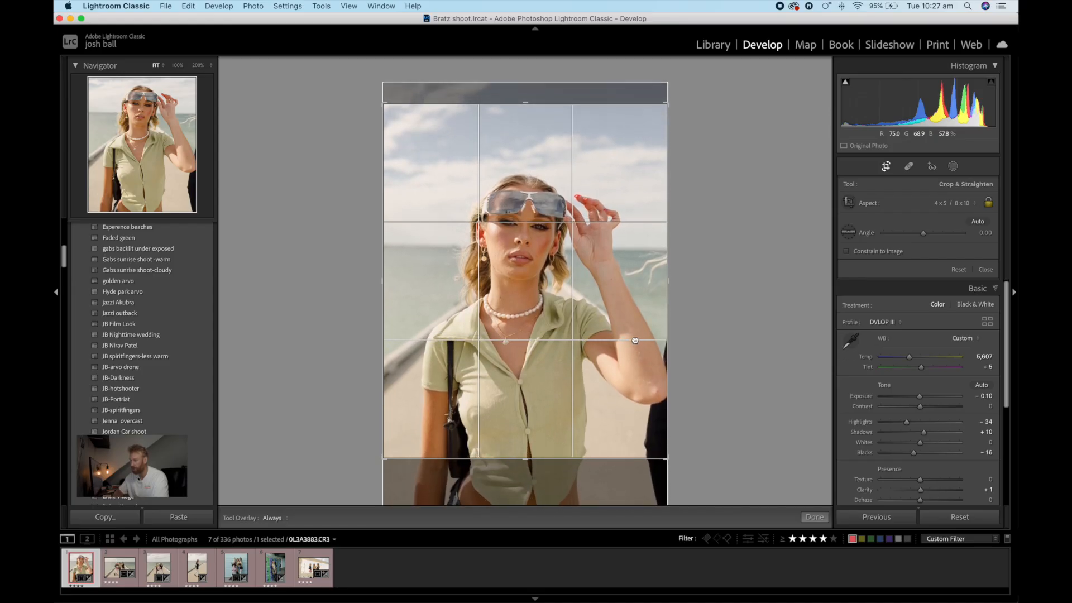
left_click_drag(570, 279, 570, 286)
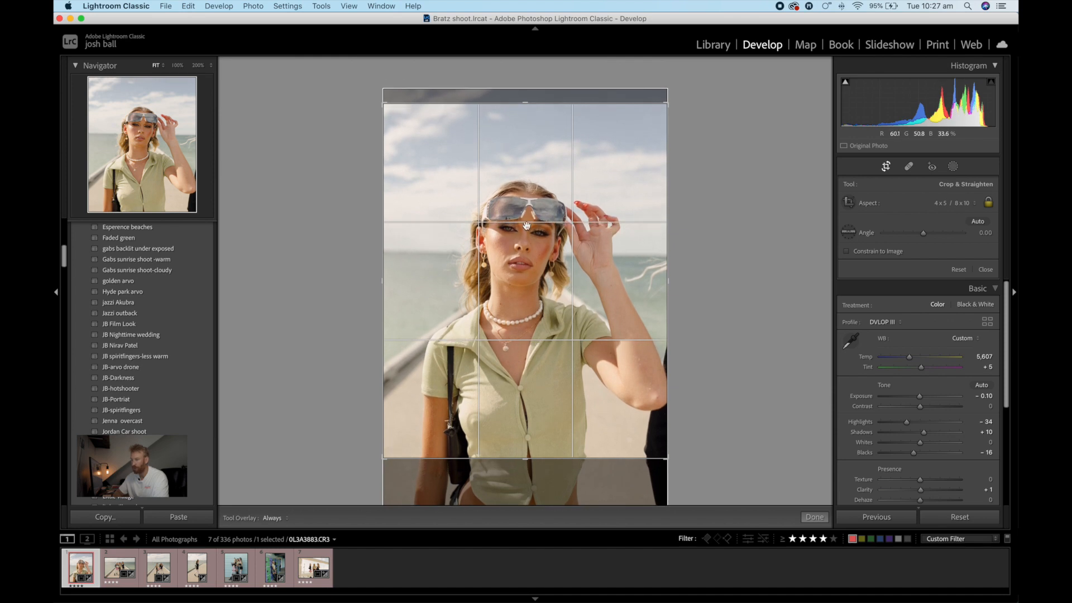
left_click_drag(539, 243, 542, 235)
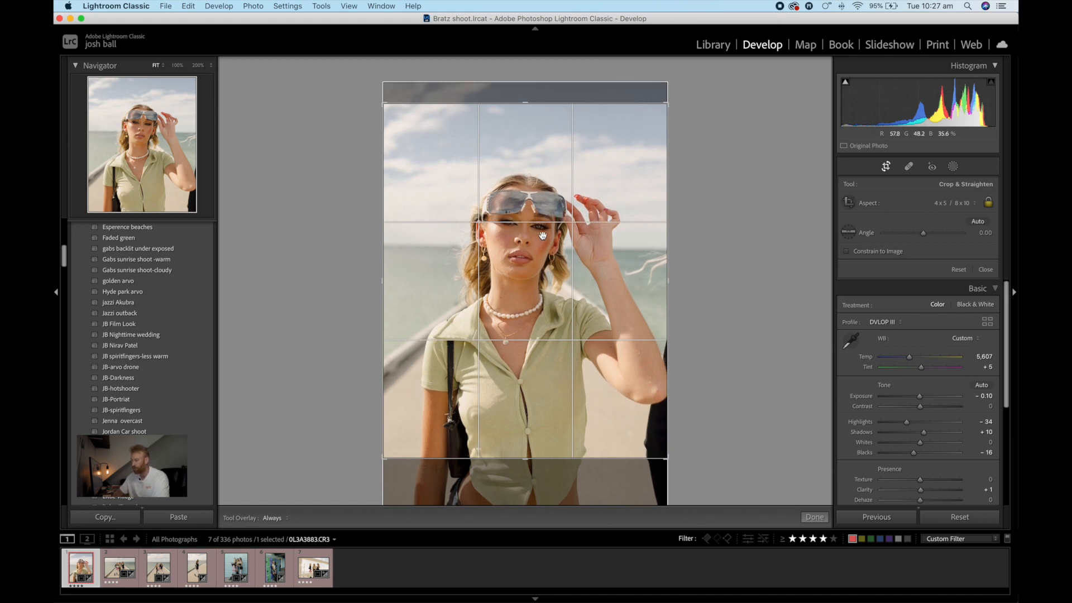
key("Return")
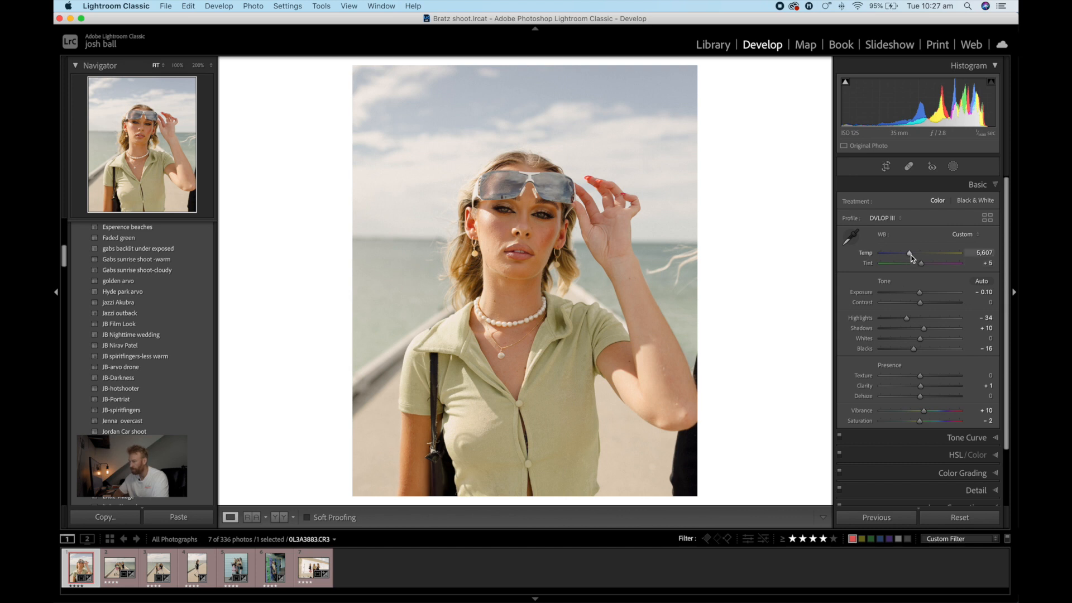
Set the white balance Temp to 5,793, Highlights to −74 and Whites to −14.
left_click_drag(910, 255, 912, 254)
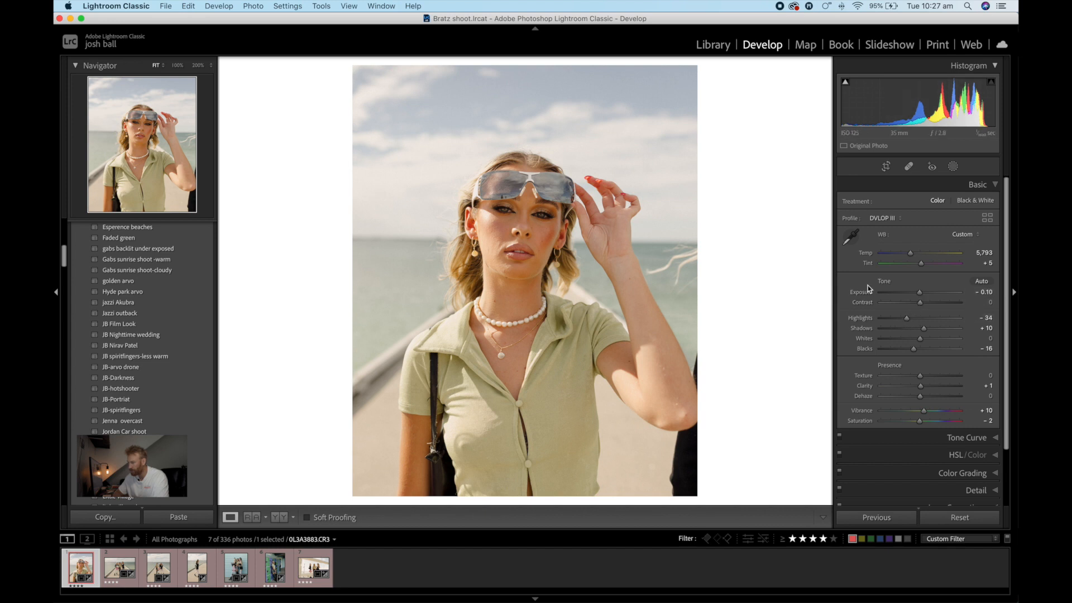
left_click_drag(905, 320, 891, 319)
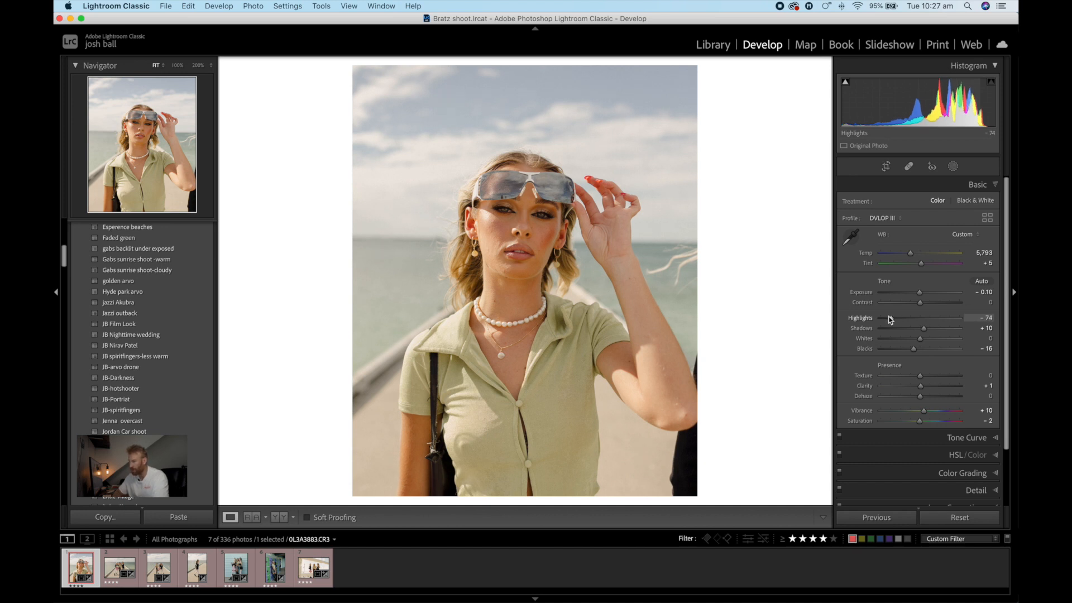
left_click_drag(921, 339, 915, 339)
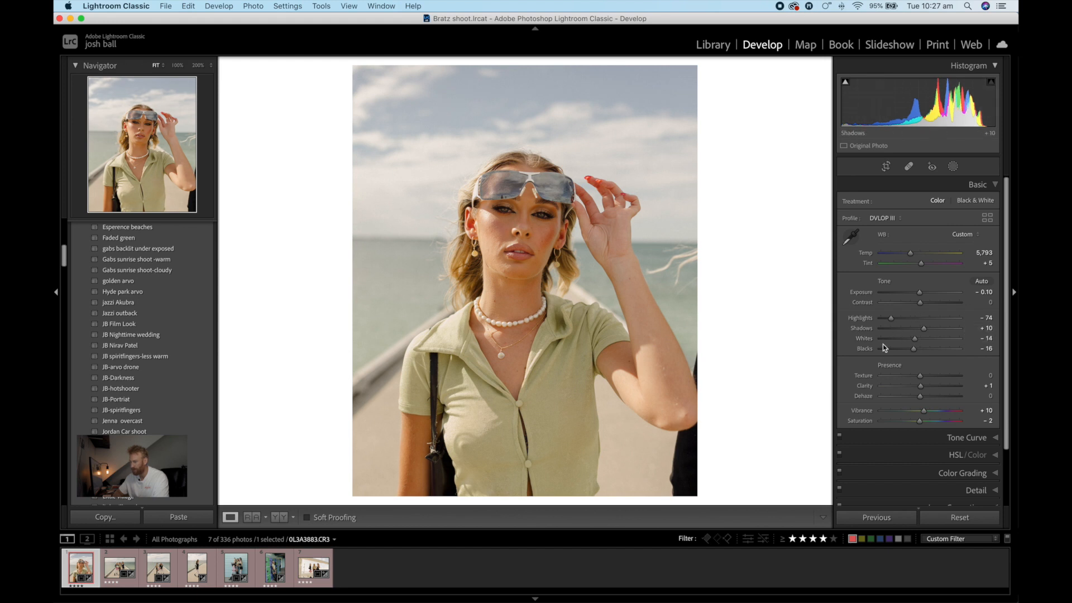
Compare the photo with its unedited version, and set Blacks to −39 and Exposure to +0.10.
key("backslash")
key("backslash")
scroll(903, 321, "down", 1)
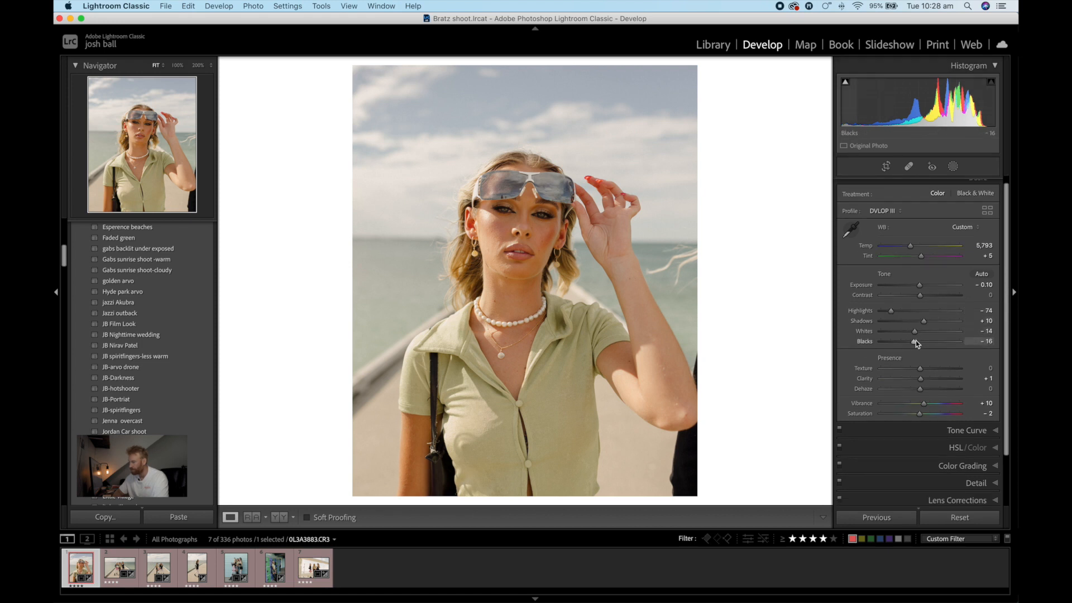
left_click_drag(913, 342, 904, 343)
left_click_drag(922, 292, 922, 289)
Review the portrait full screen and examine its grain, tone curve, HSL and color grading settings.
key("super+7")
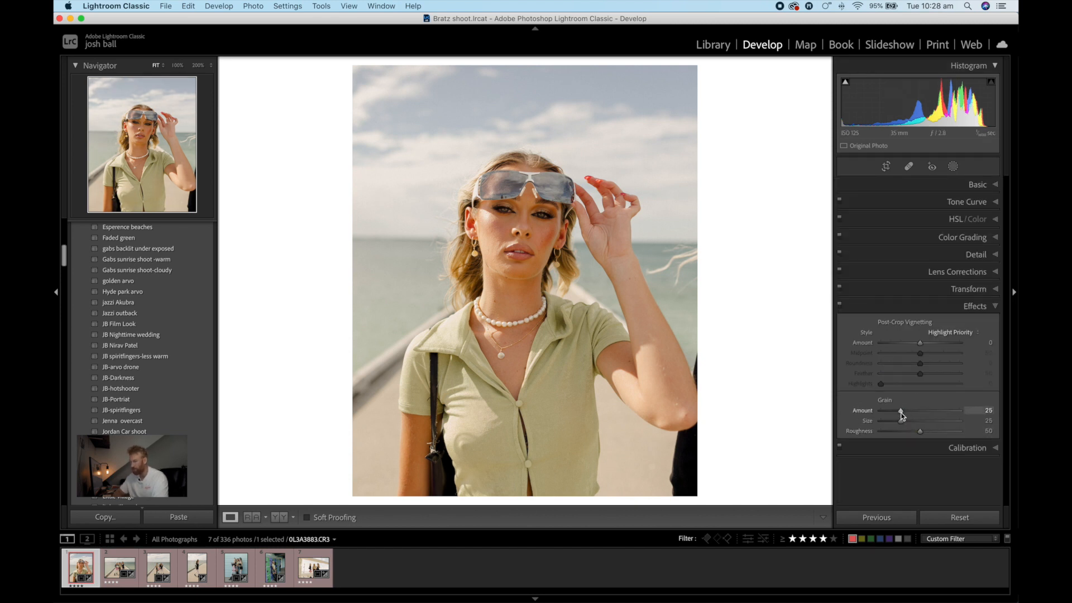
key("super+1")
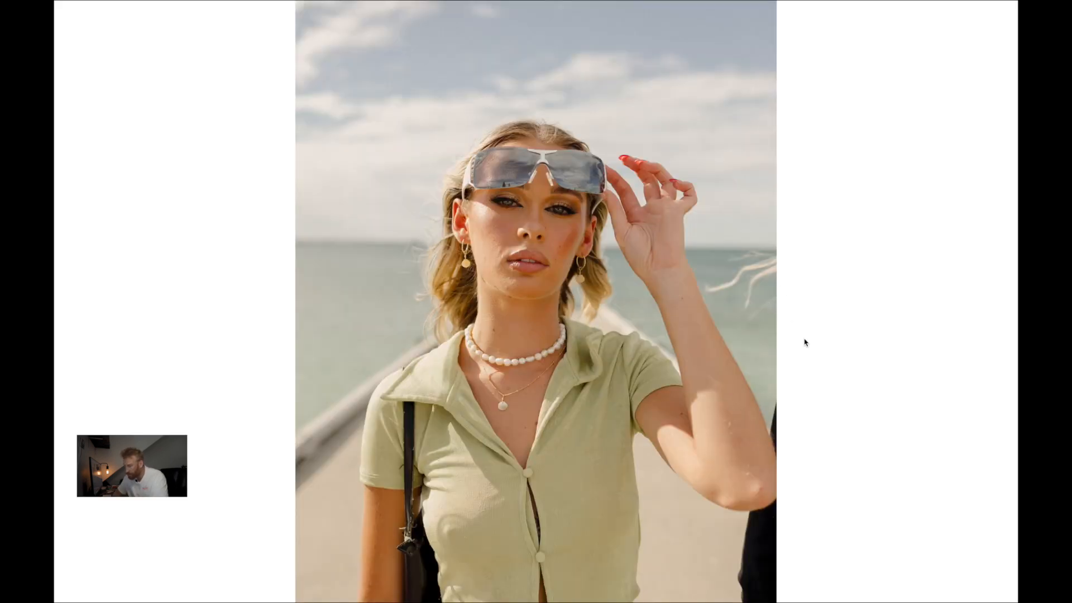
key("f")
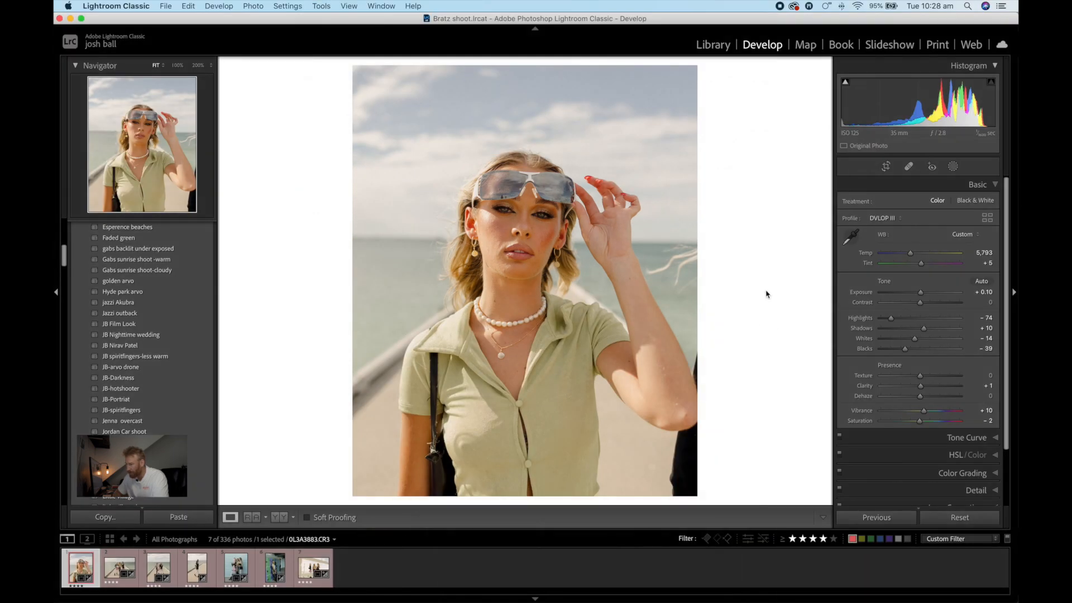
scroll(917, 366, "down", 1)
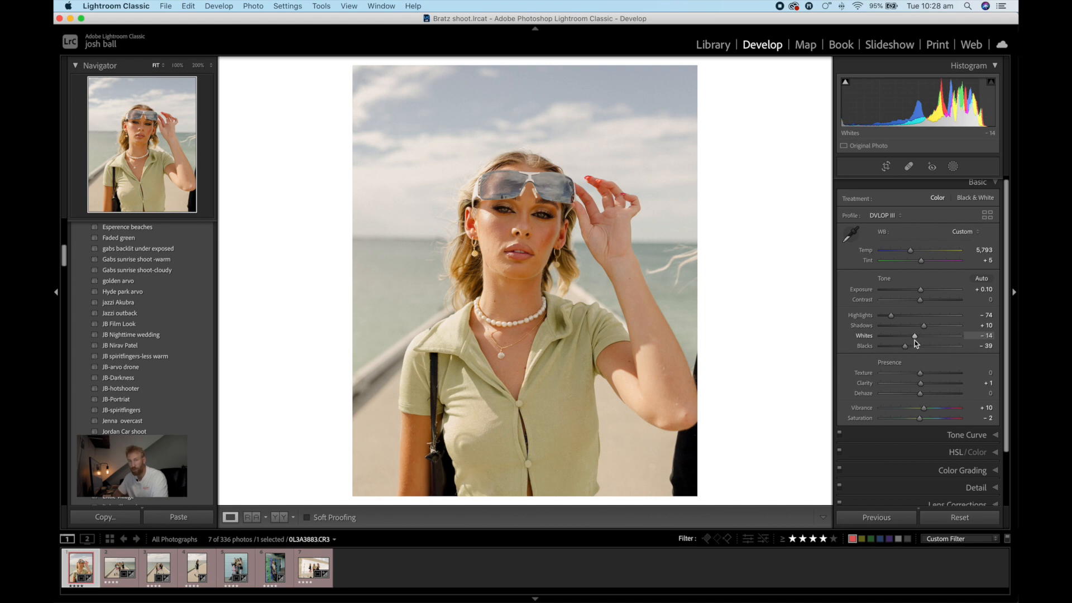
key("super+2")
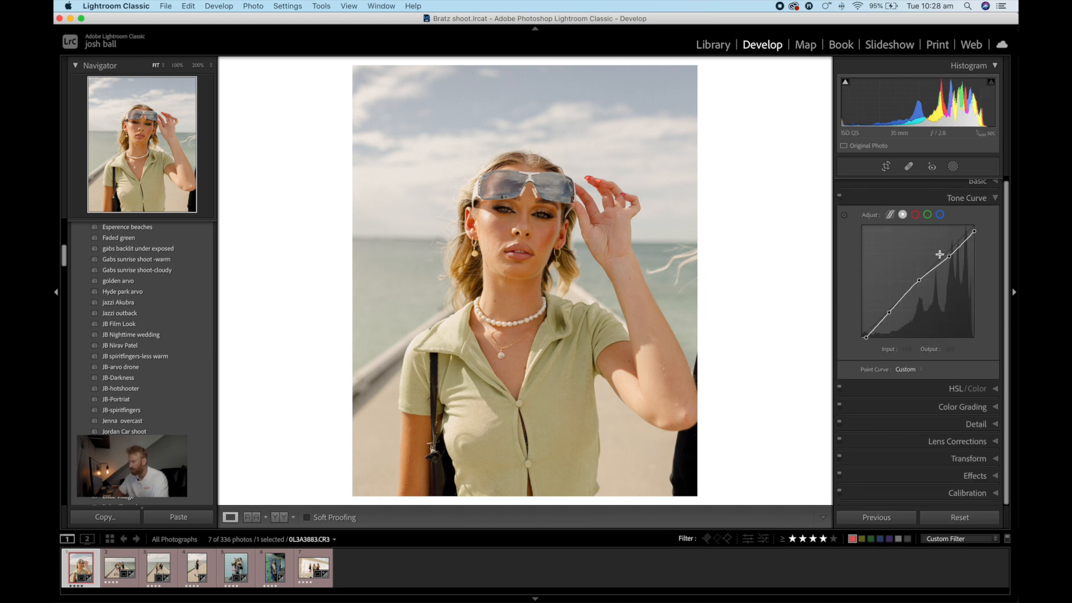
key("super+3")
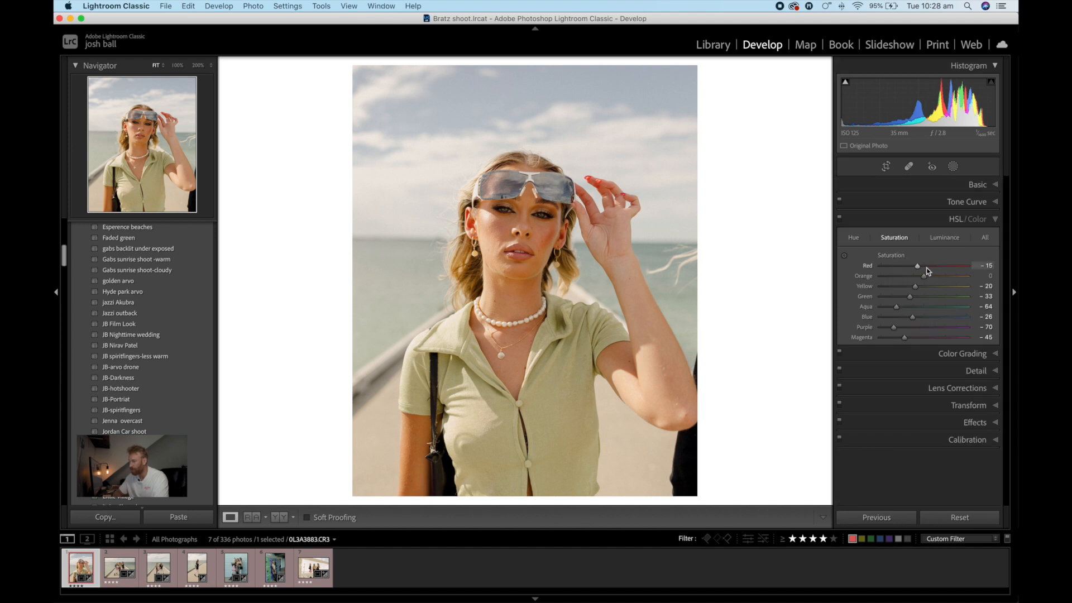
key("super+4")
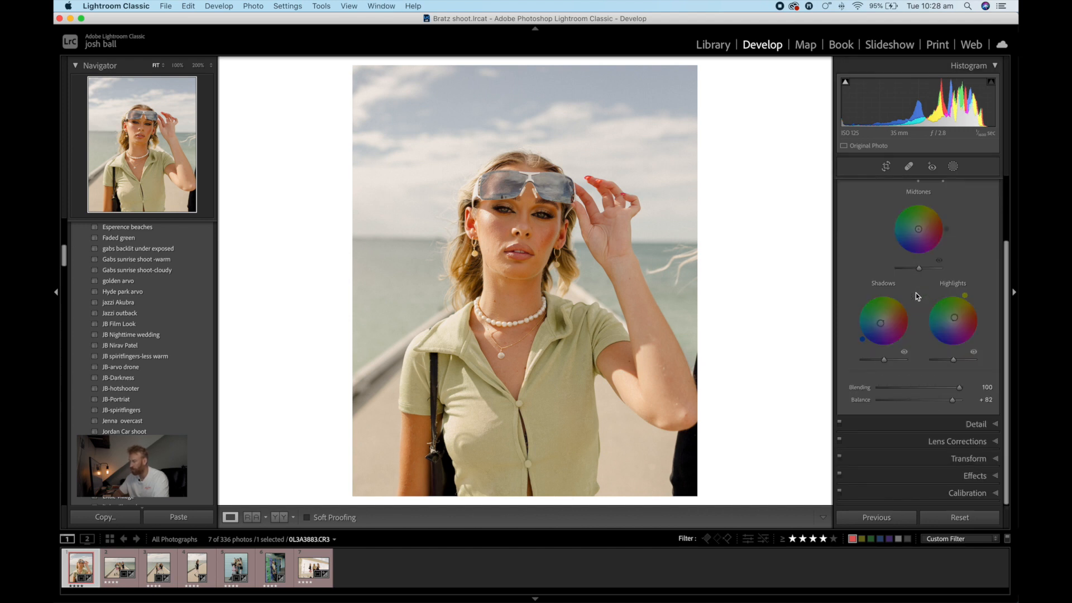
key("super+1")
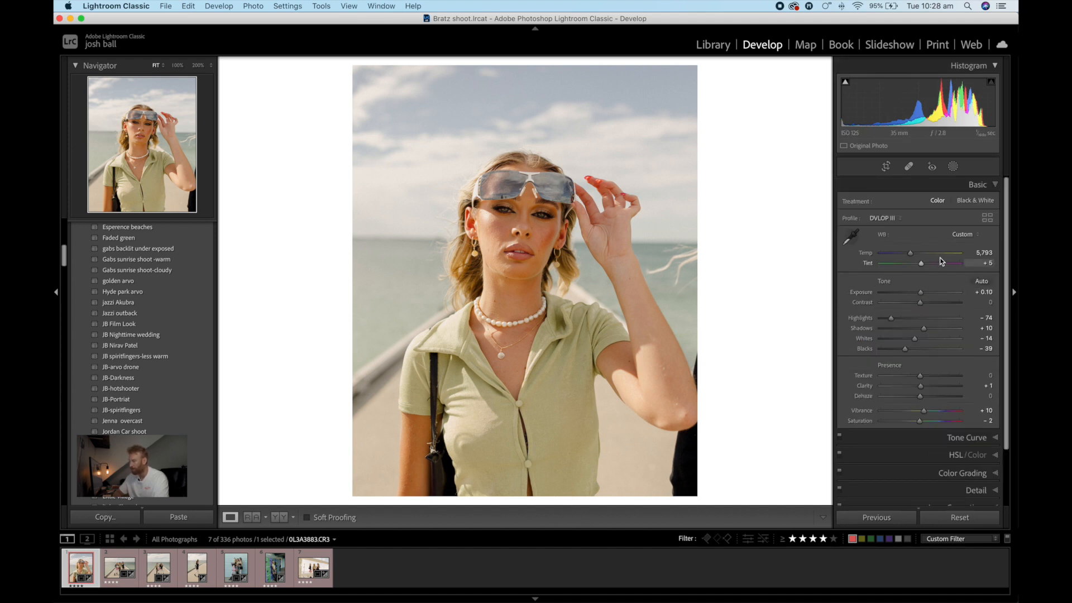
Reduce the overall Saturation to −11 and the HSL Orange saturation to −10.
scroll(910, 294, "down", 1)
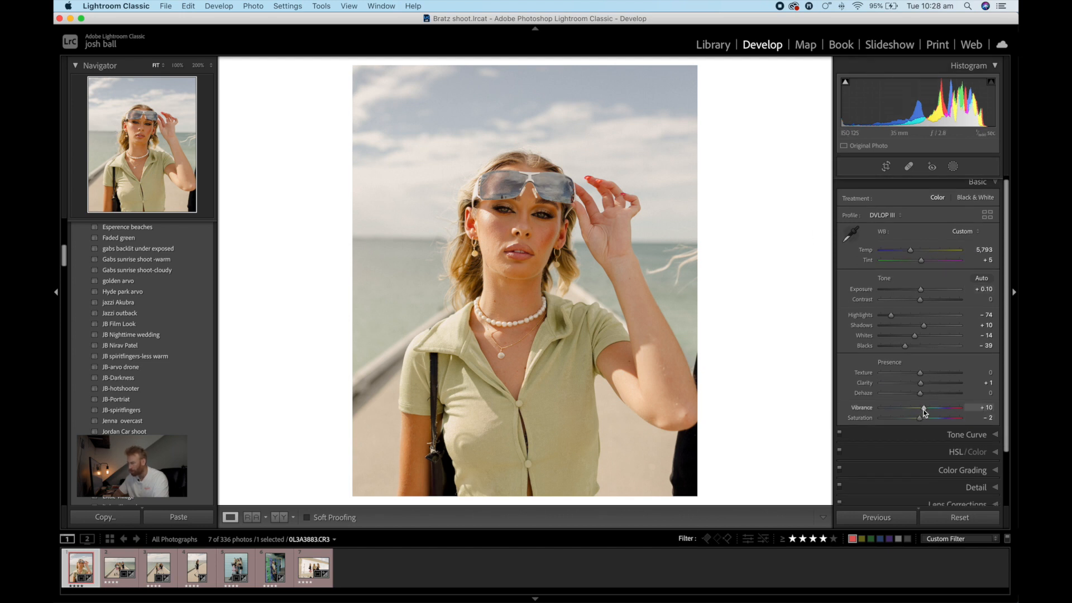
left_click_drag(917, 419, 915, 418)
key("super+4")
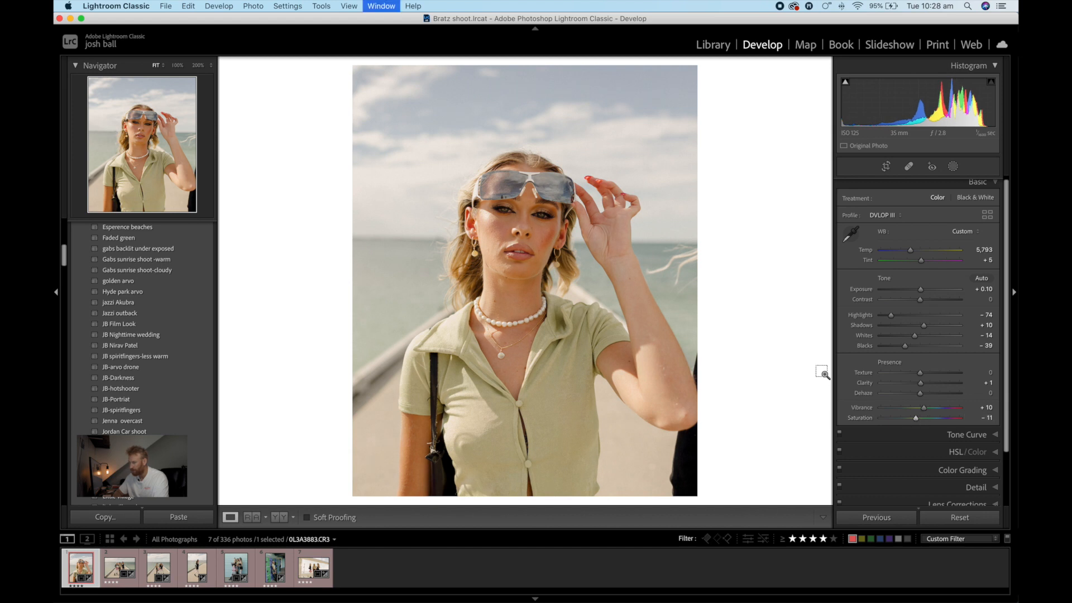
key("super+3")
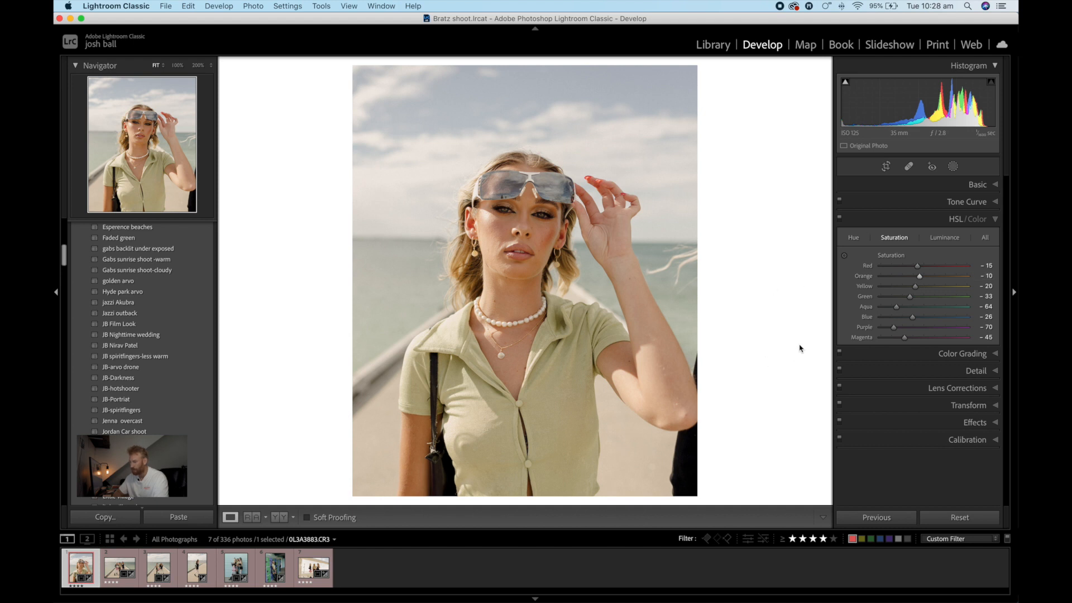
Check the facial skin up close, and set Contrast to +3 and Clarity to −4.
left_click(535, 240)
left_click_drag(534, 239, 587, 135)
left_click_drag(520, 336, 653, 495)
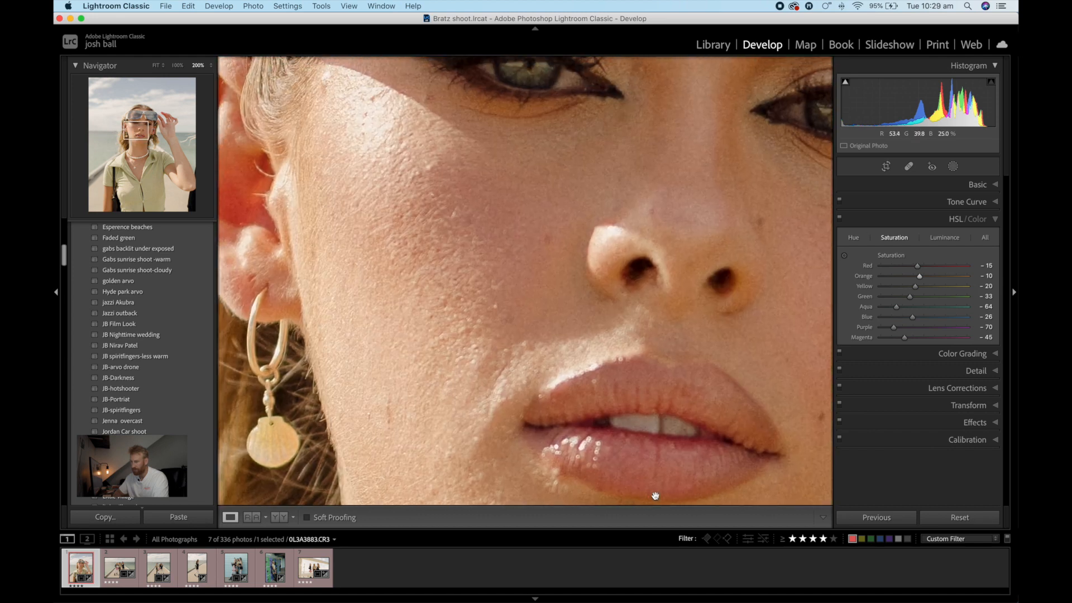
left_click_drag(556, 288, 499, 316)
left_click(504, 302)
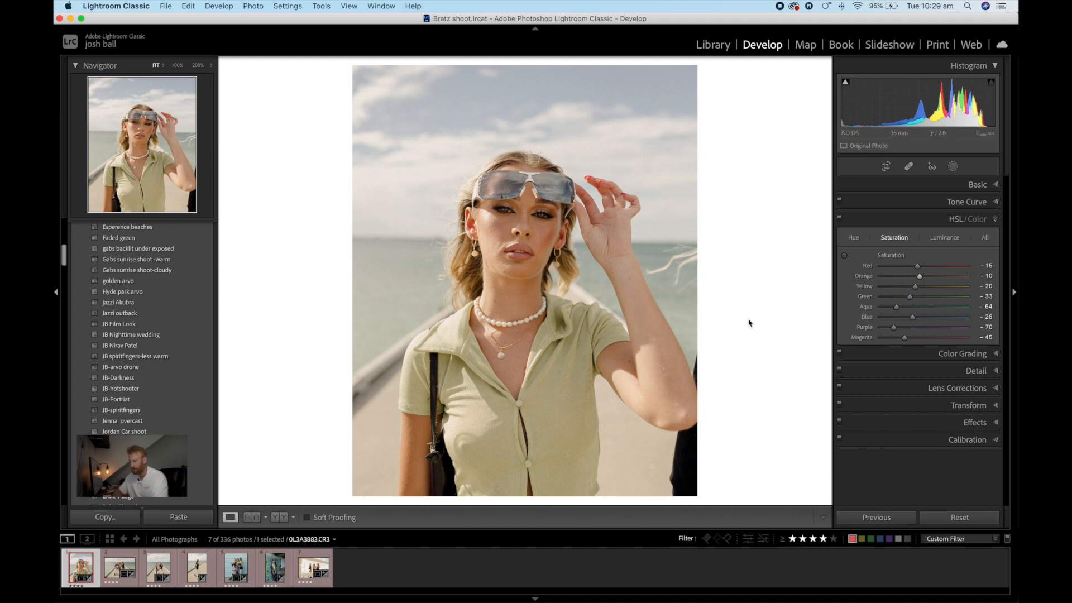
key("super+1")
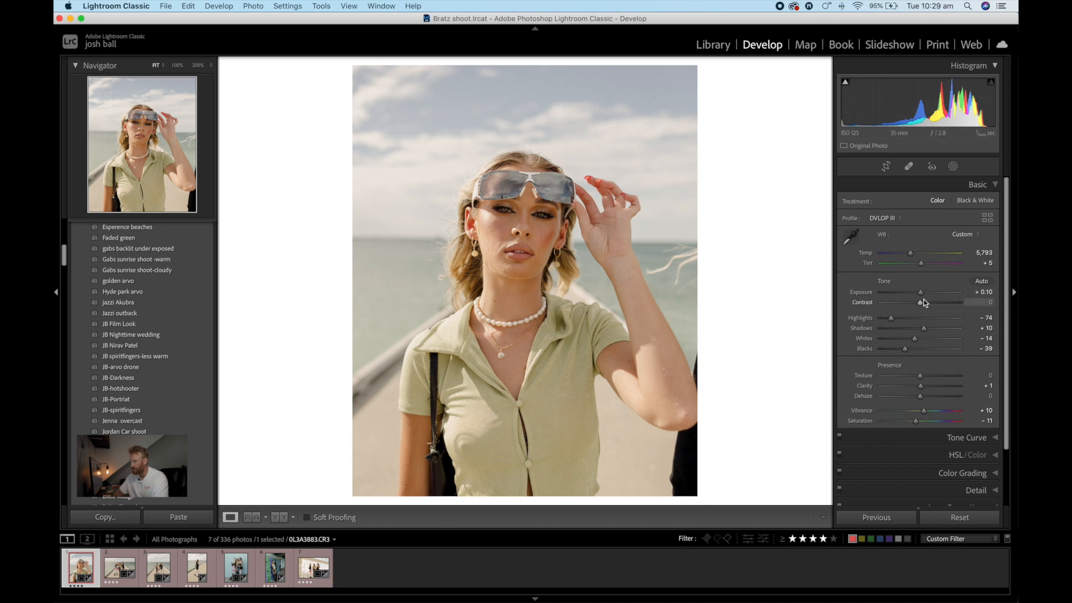
scroll(893, 319, "down", 2)
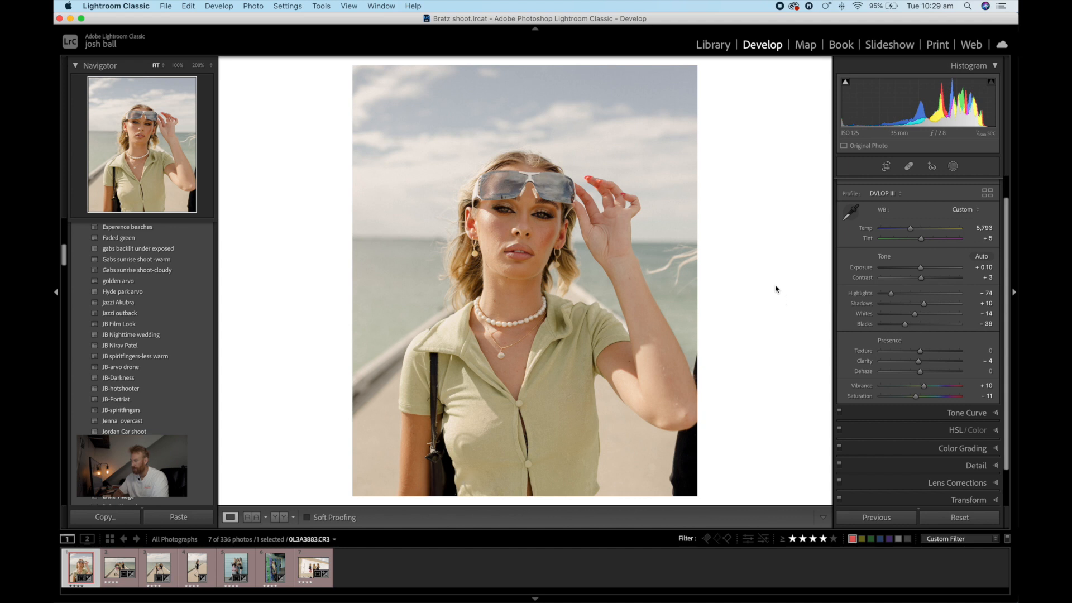
scroll(897, 338, "down", 1)
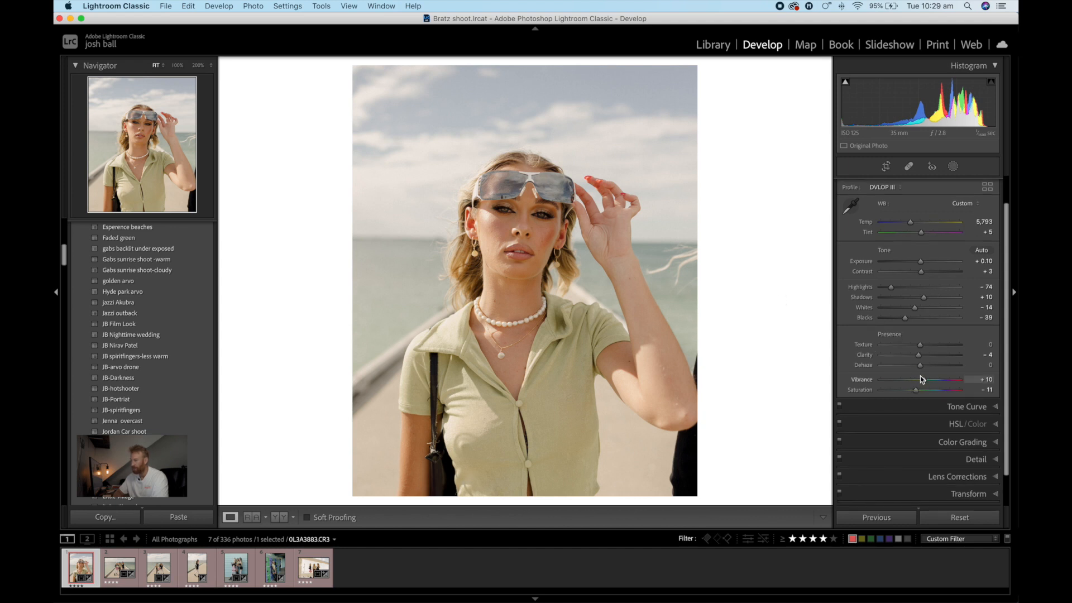
Create a new brush mask and paint it over the irises of both eyes.
left_click(535, 216)
left_click(538, 228)
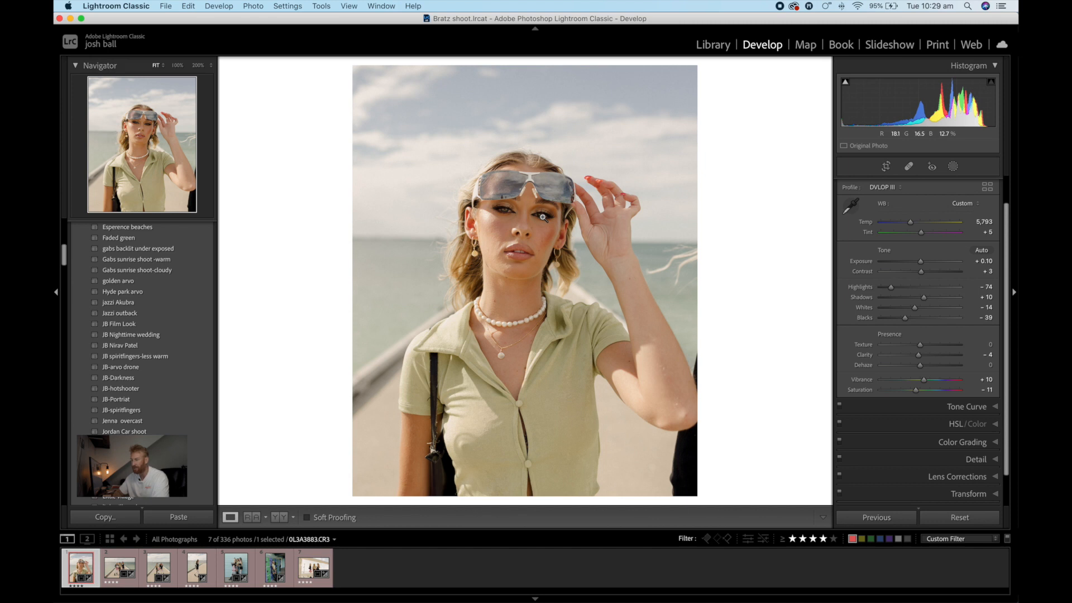
left_click(540, 218)
left_click_drag(545, 211, 613, 291)
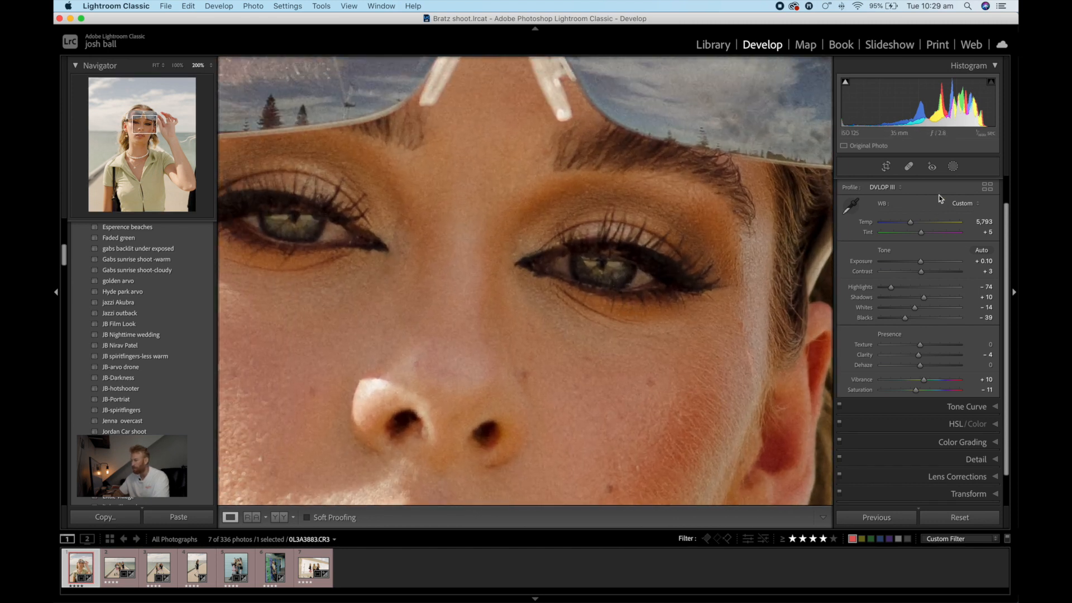
left_click(952, 167)
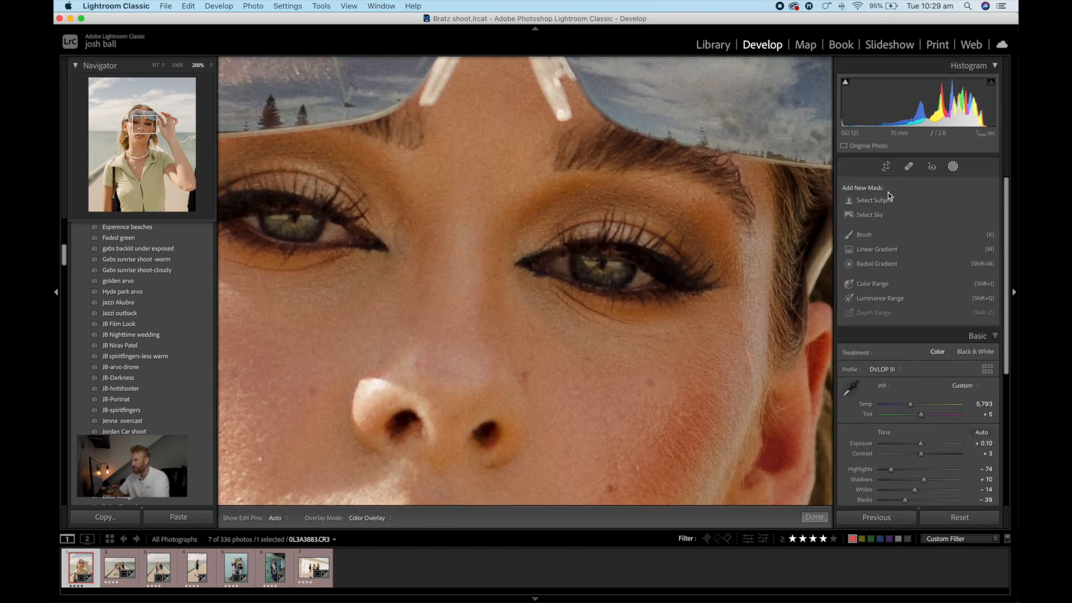
left_click(863, 235)
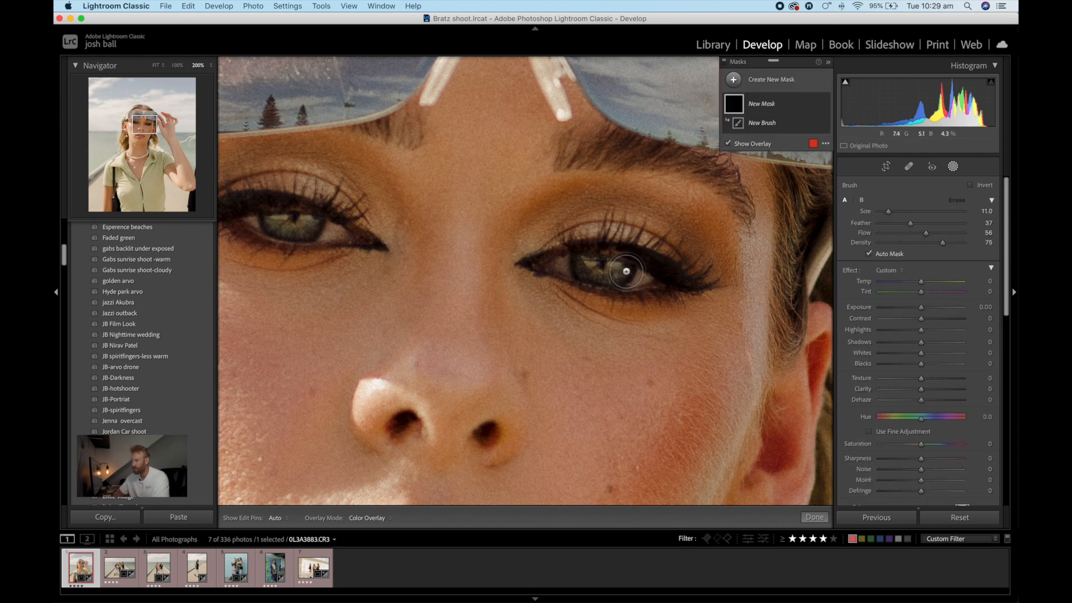
key("h")
mouse_move(614, 271)
left_mouse_down()
mouse_move(595, 274)
mouse_move(580, 262)
mouse_move(618, 271)
mouse_move(594, 268)
left_mouse_up()
key("h")
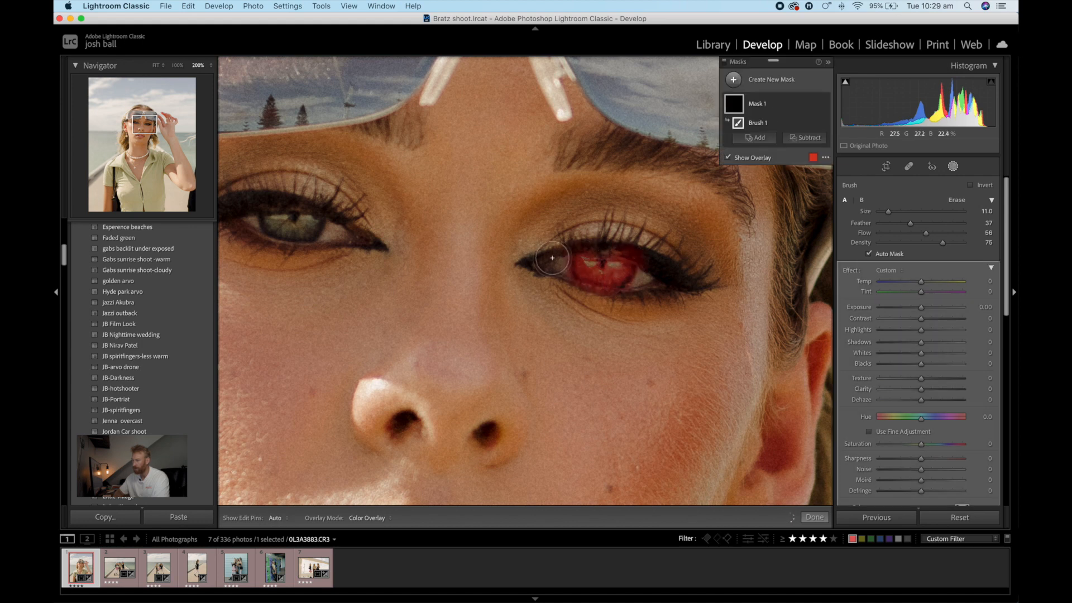
key("h")
mouse_move(312, 224)
left_mouse_down()
mouse_move(276, 230)
mouse_move(271, 215)
mouse_move(315, 223)
left_mouse_up()
key("h")
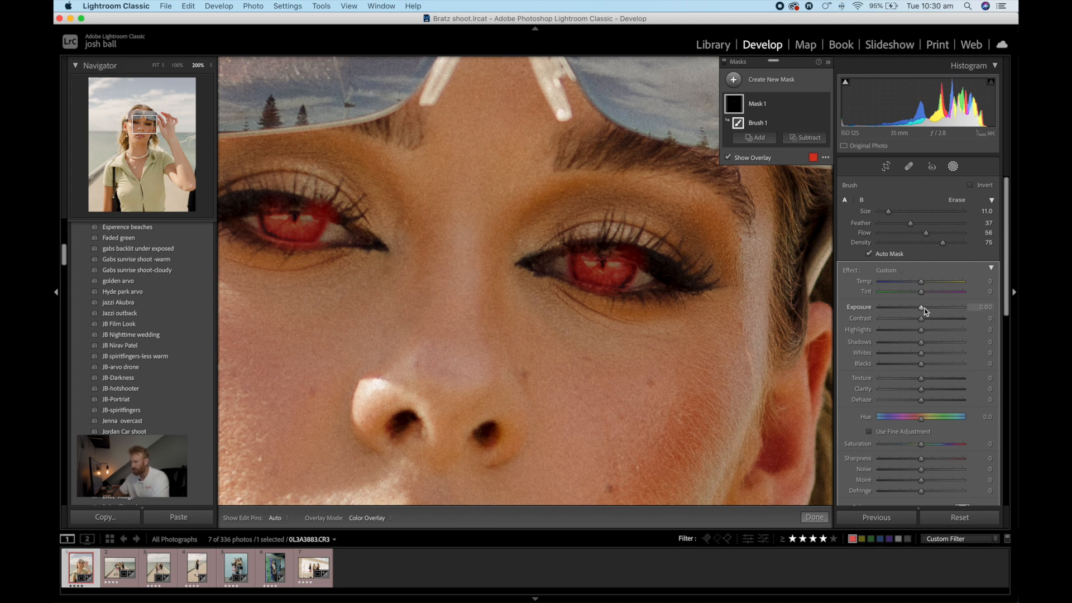
Set the eye mask's Exposure to 0.39 and Shadows to 32, and tint the irises with a pale green colour.
left_click_drag(924, 307, 926, 309)
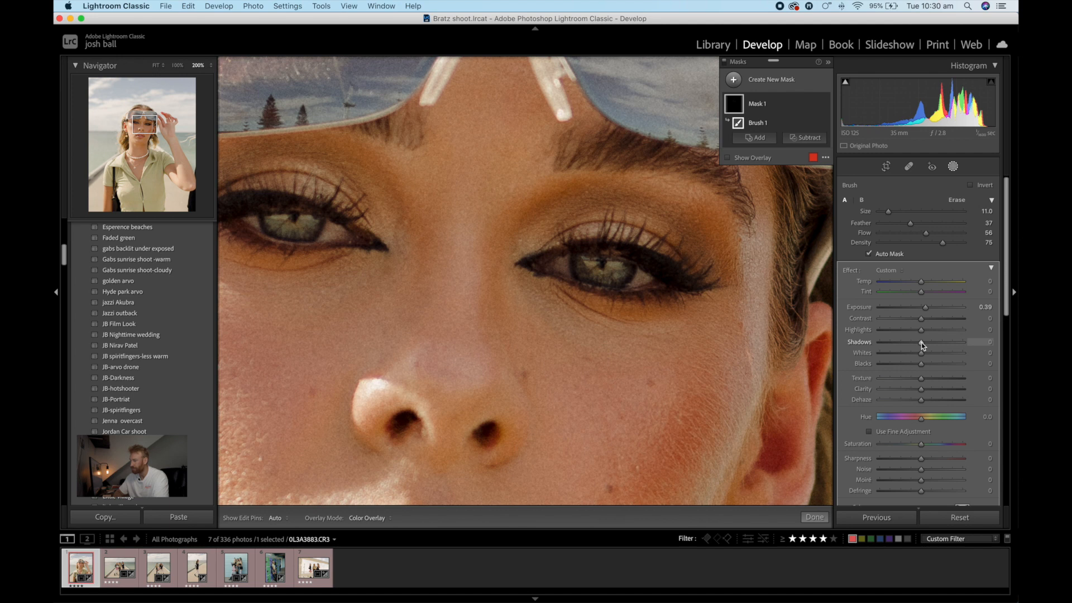
left_click_drag(922, 343, 935, 345)
scroll(925, 393, "down", 3)
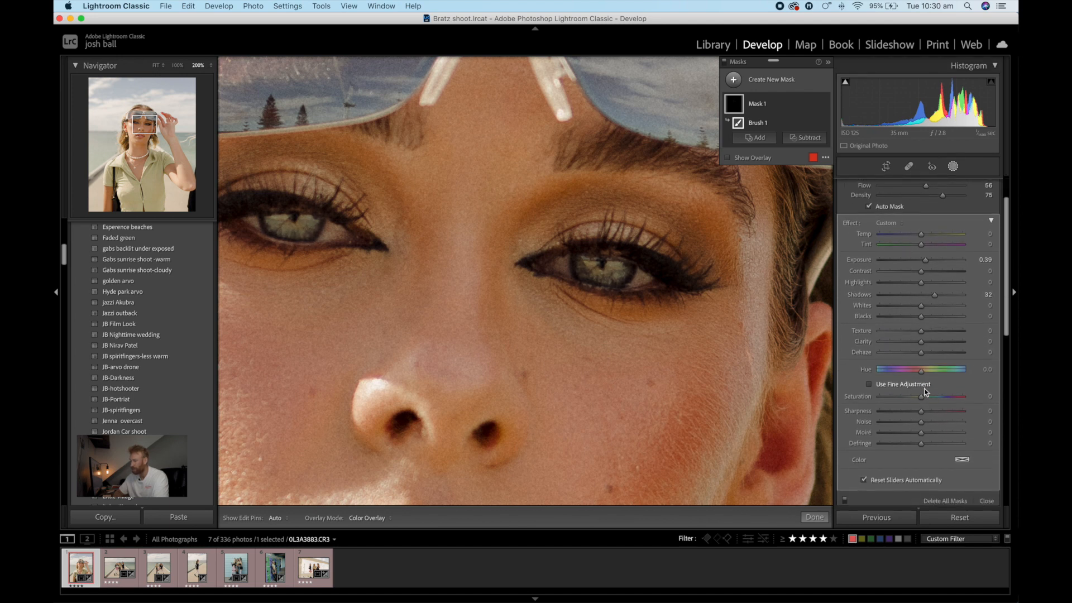
left_click(962, 459)
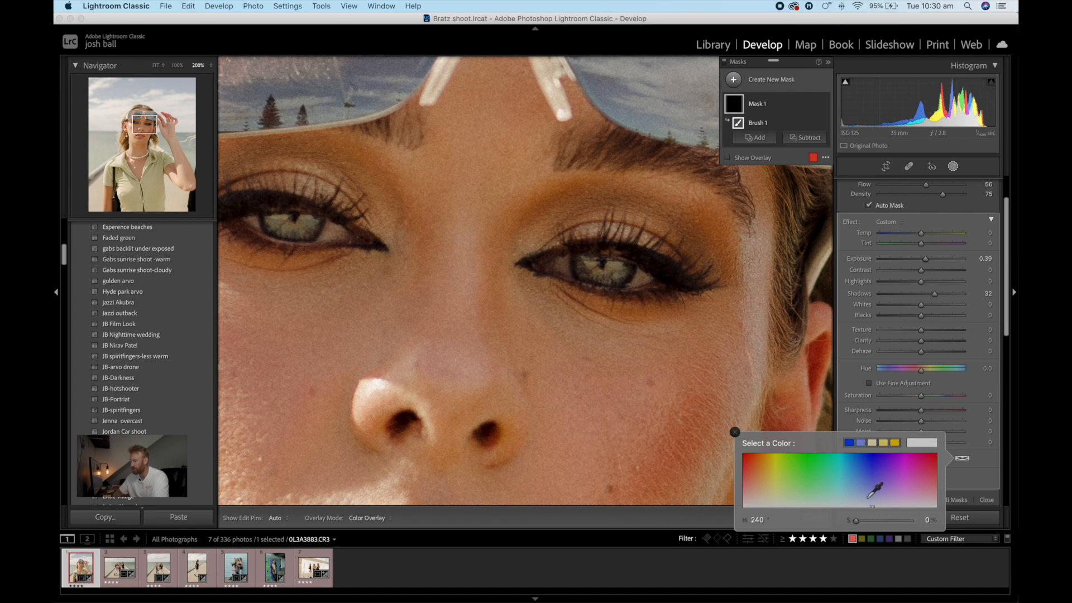
left_click_drag(846, 496, 827, 495)
left_click(621, 262)
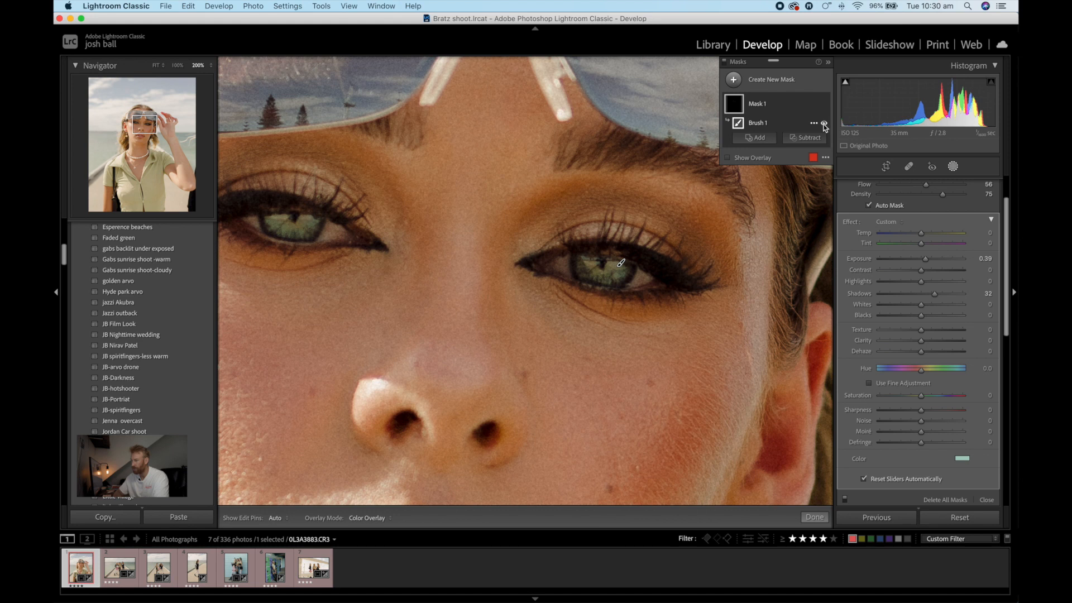
Compare the eyes with the brush adjustment off and on, and check the result at full view and up close.
left_click(824, 123)
left_click(824, 124)
left_click(824, 123)
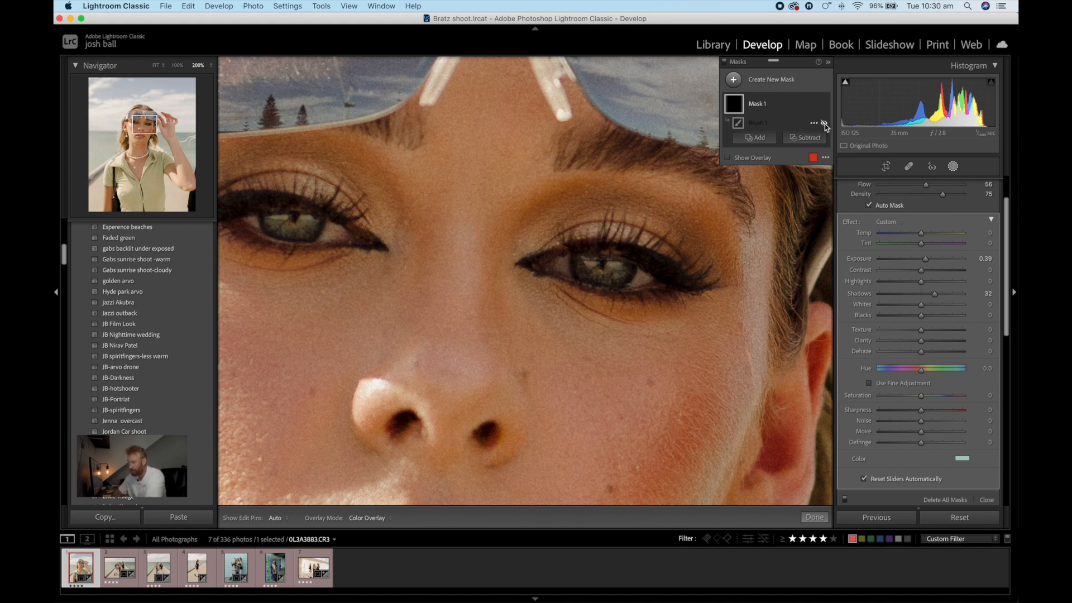
left_click(824, 123)
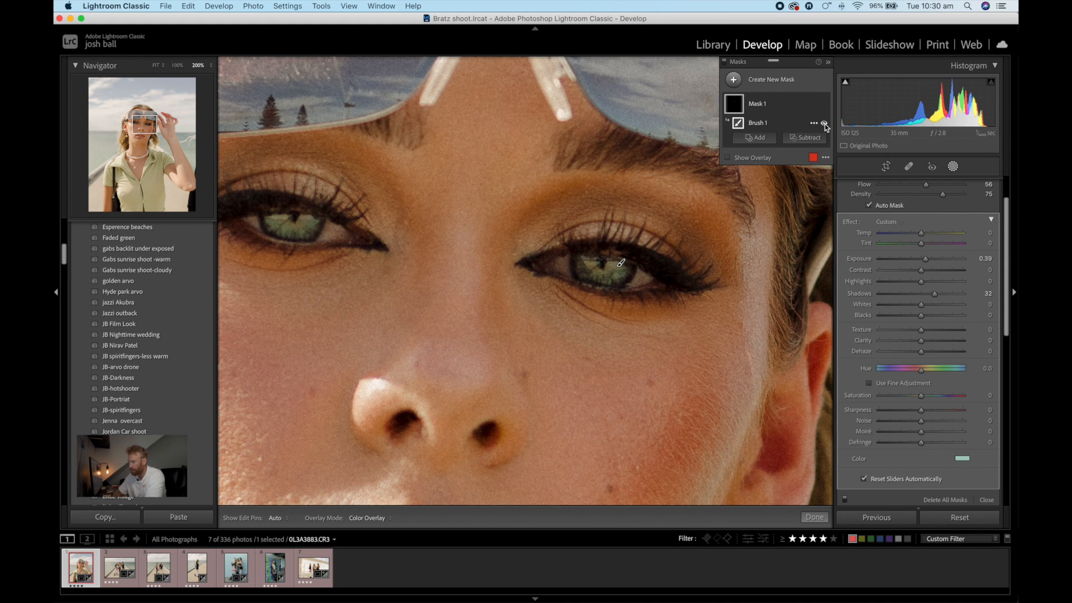
left_click(814, 517)
left_click(661, 383)
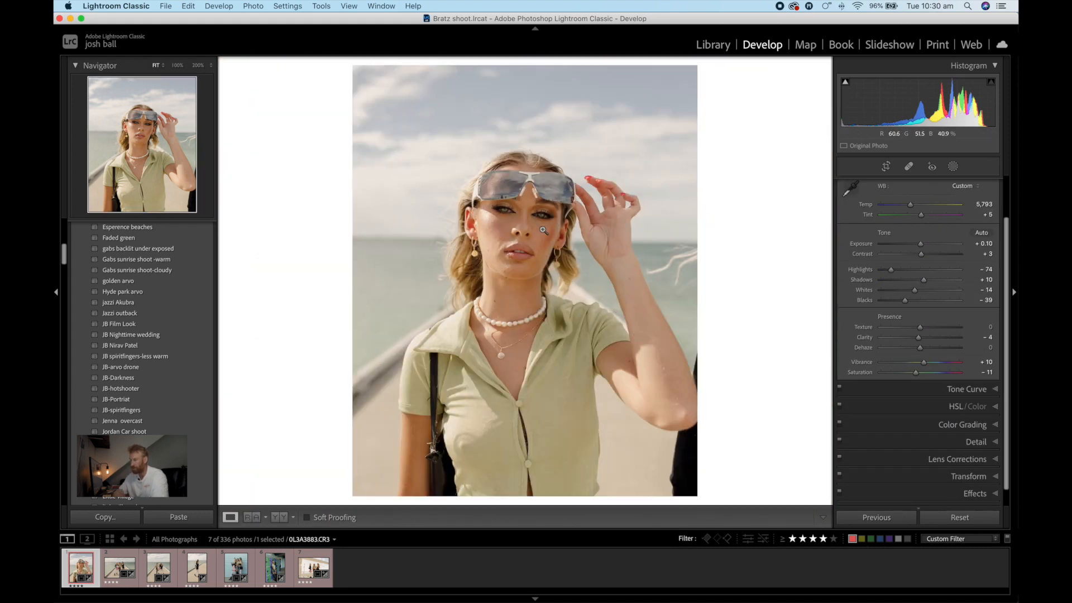
left_click(535, 226)
left_click_drag(498, 222, 567, 363)
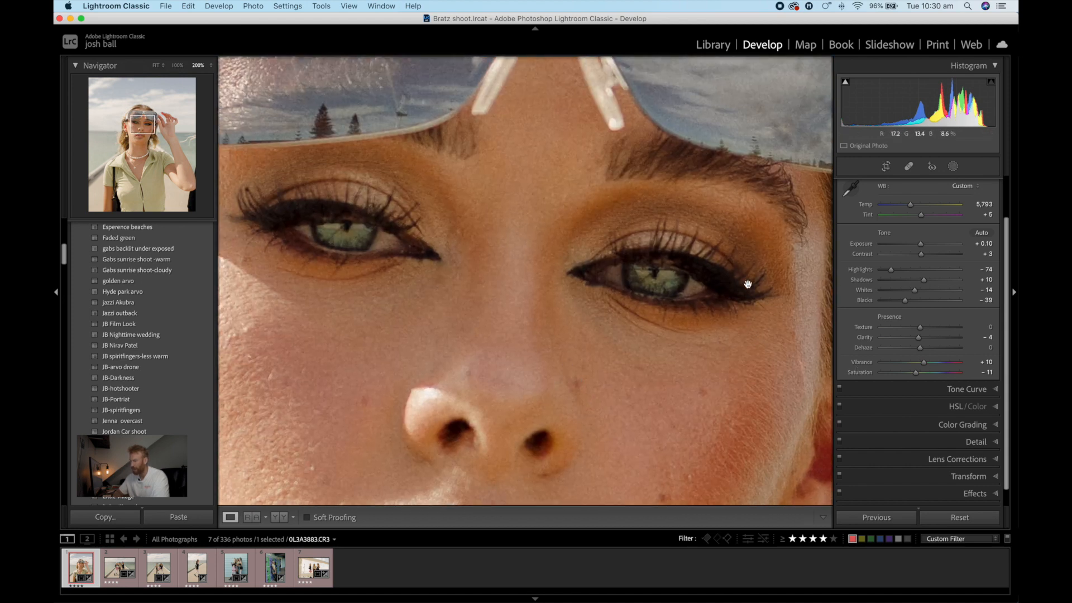
Reopen the eye brush mask, reduce its Shadows to 11, and finish masking.
left_click(952, 165)
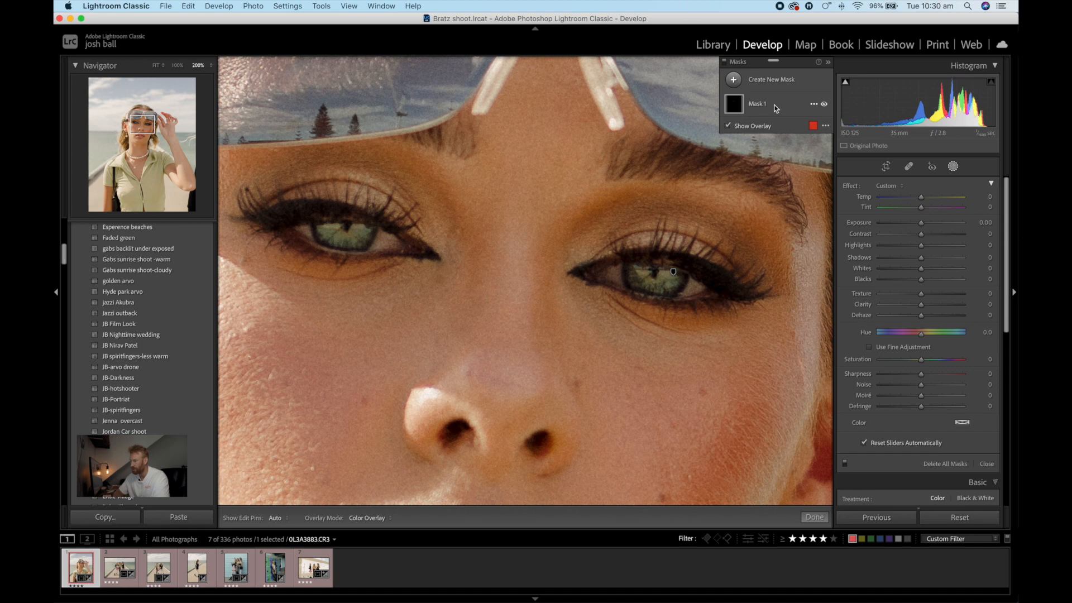
left_click(768, 106)
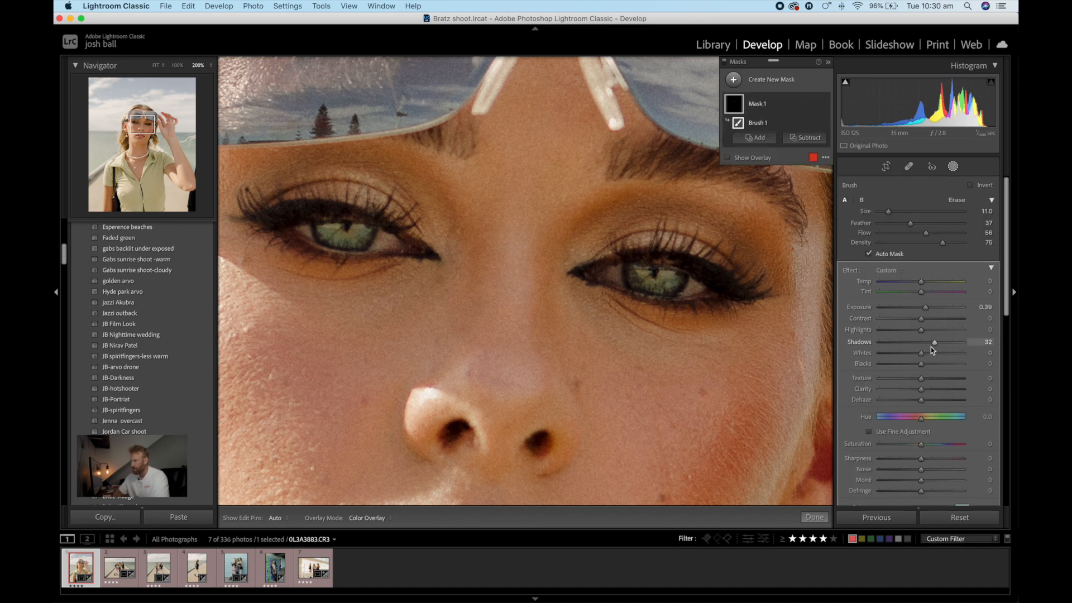
left_click_drag(935, 343, 926, 342)
left_click(815, 517)
left_click(676, 338)
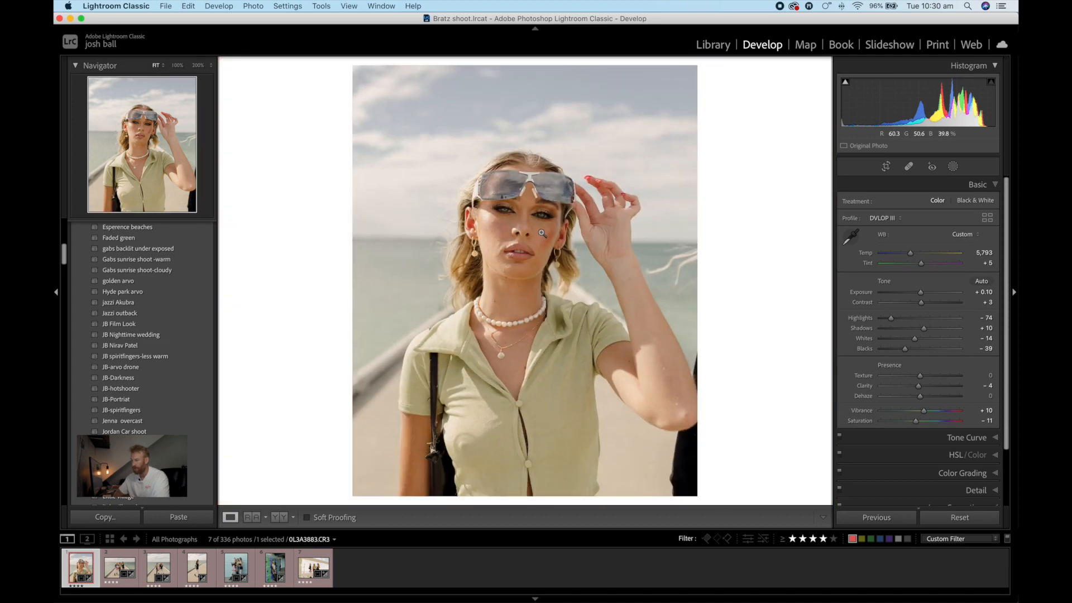
Create a new radial gradient mask centred on the nose and covering the whole face.
left_click(486, 222)
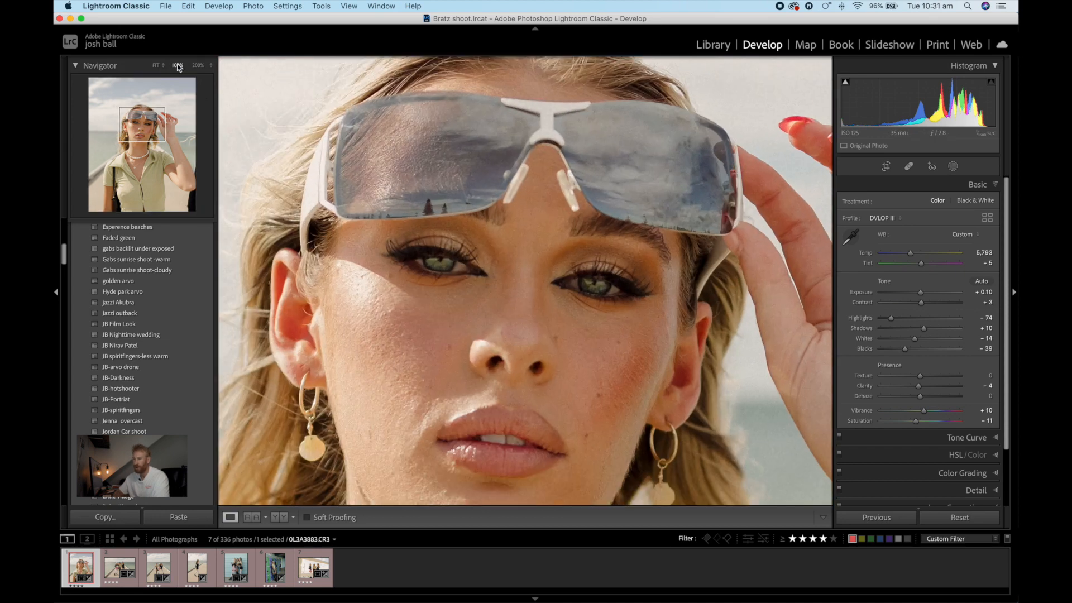
left_click_drag(373, 315, 376, 280)
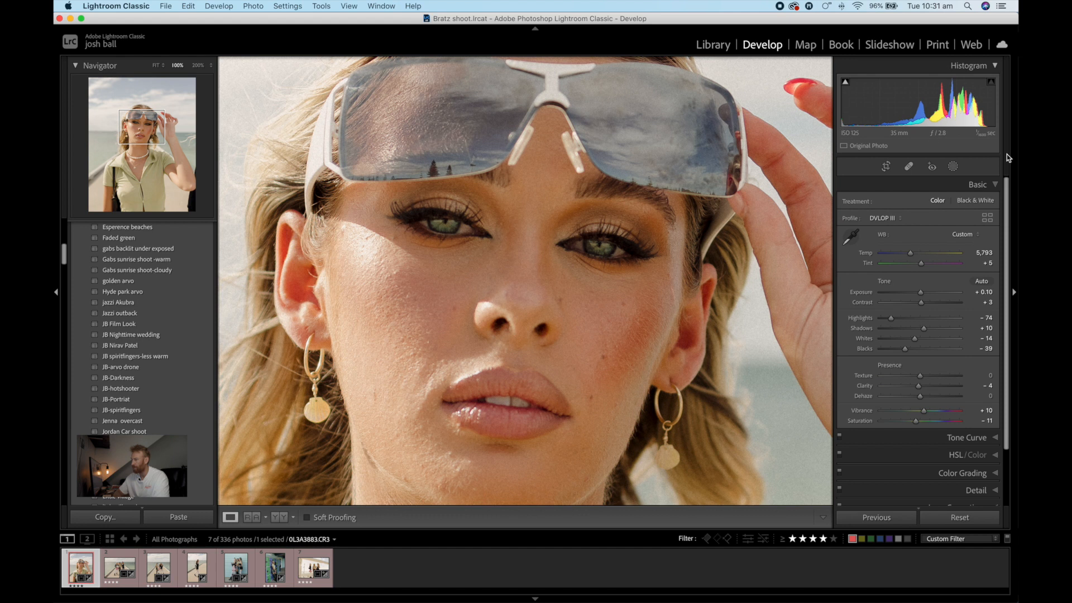
left_click(953, 167)
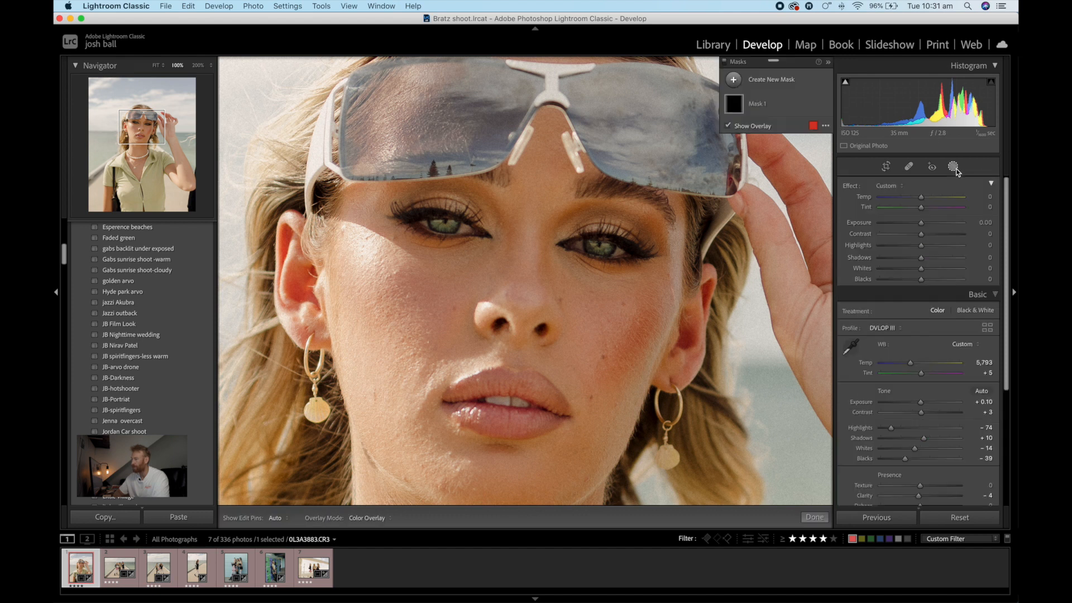
left_click(774, 80)
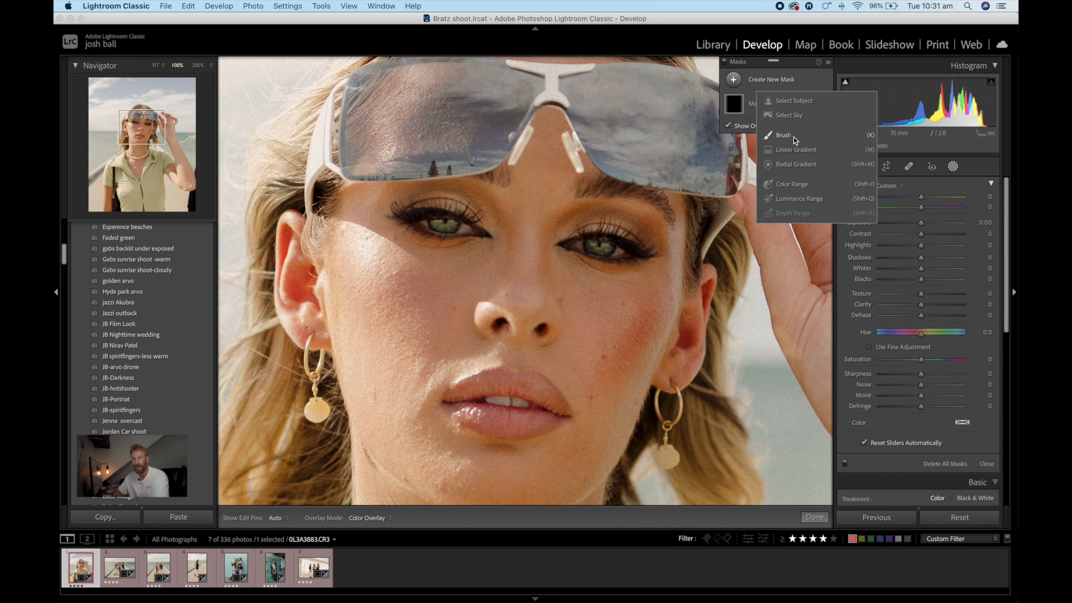
left_click(793, 160)
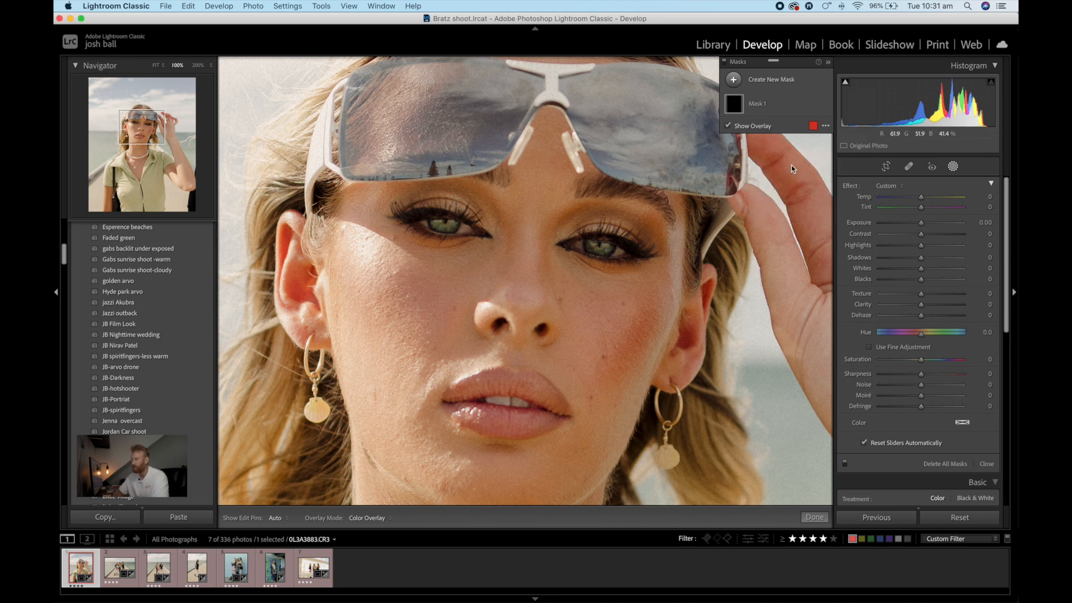
left_click_drag(630, 409, 732, 498)
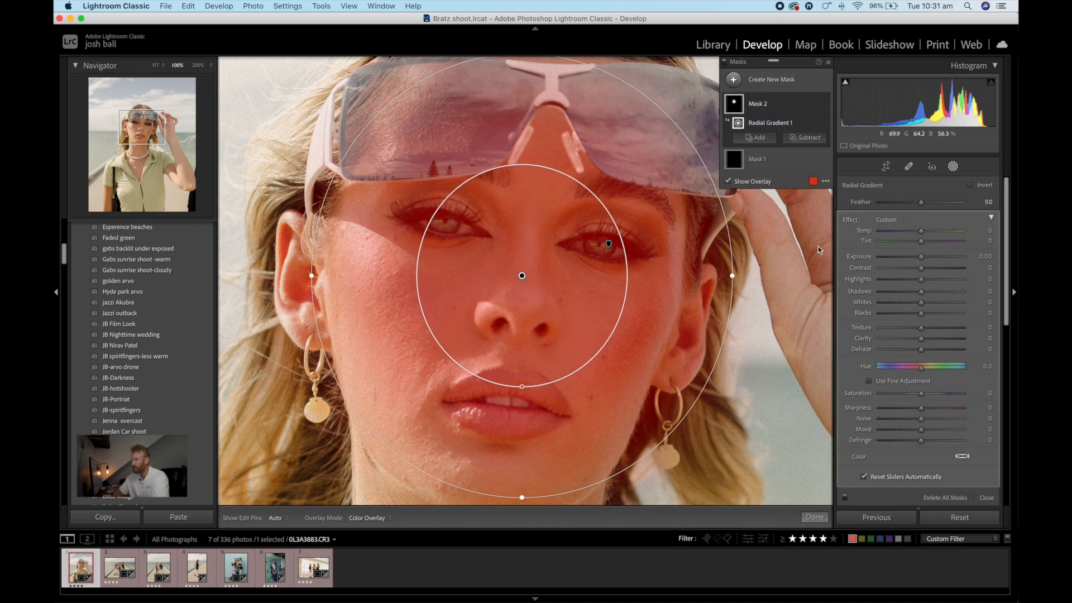
Set the face gradient's Exposure to 0.25, Shadows to 6 and Clarity to 8, and finish masking.
left_click_drag(923, 260, 925, 260)
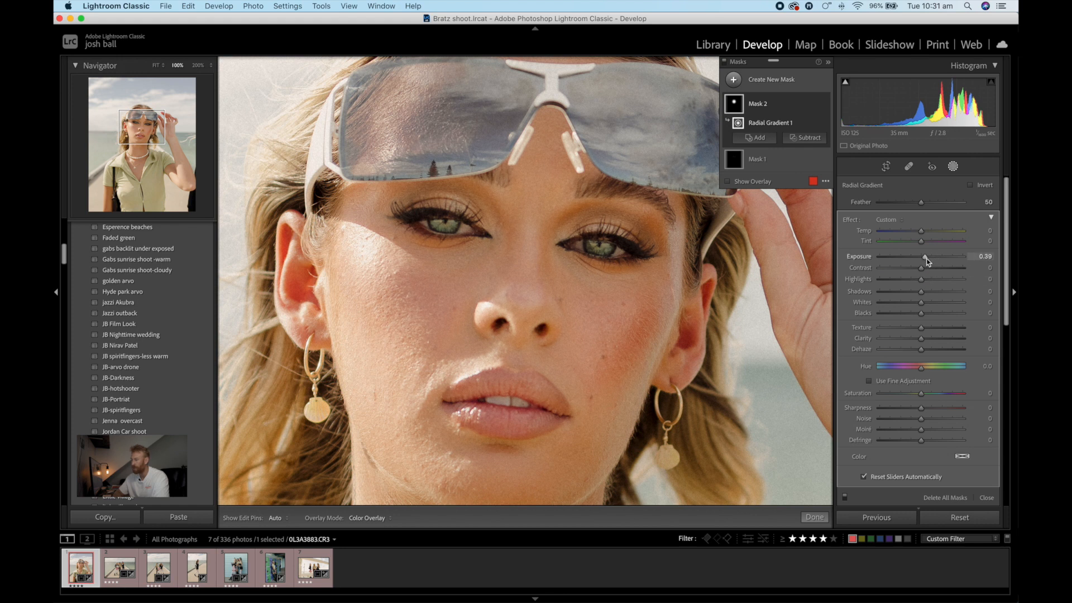
left_click_drag(926, 259, 924, 259)
left_click_drag(922, 293, 925, 292)
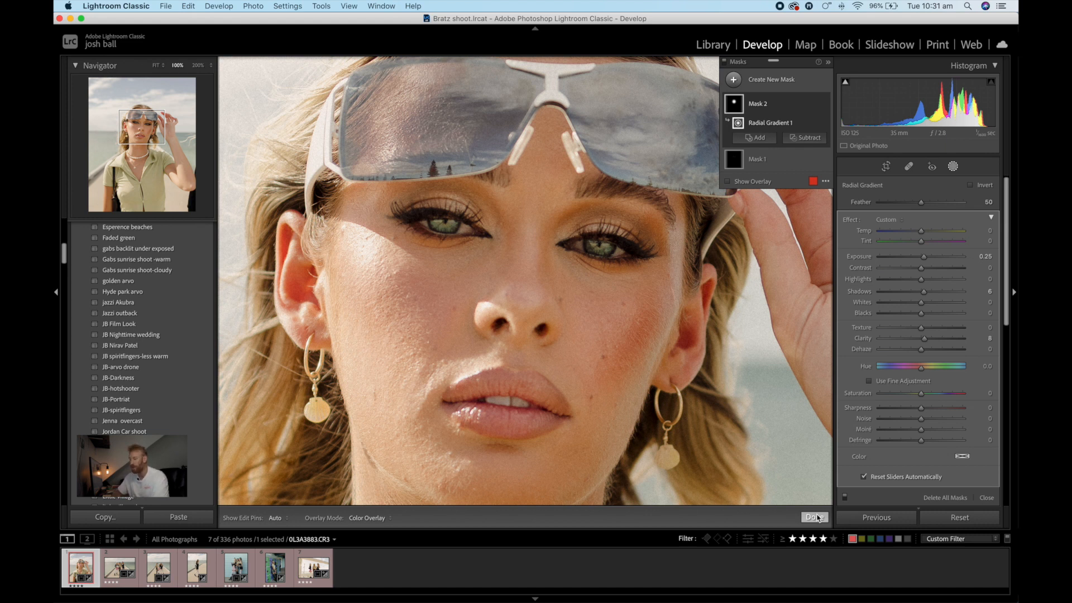
left_click(816, 518)
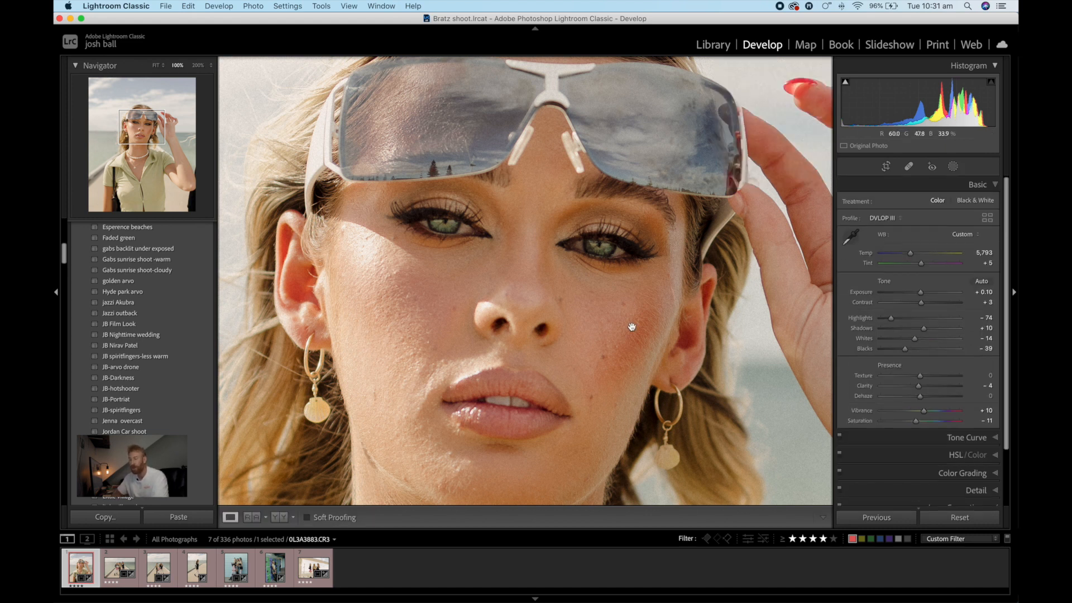
left_click(631, 324)
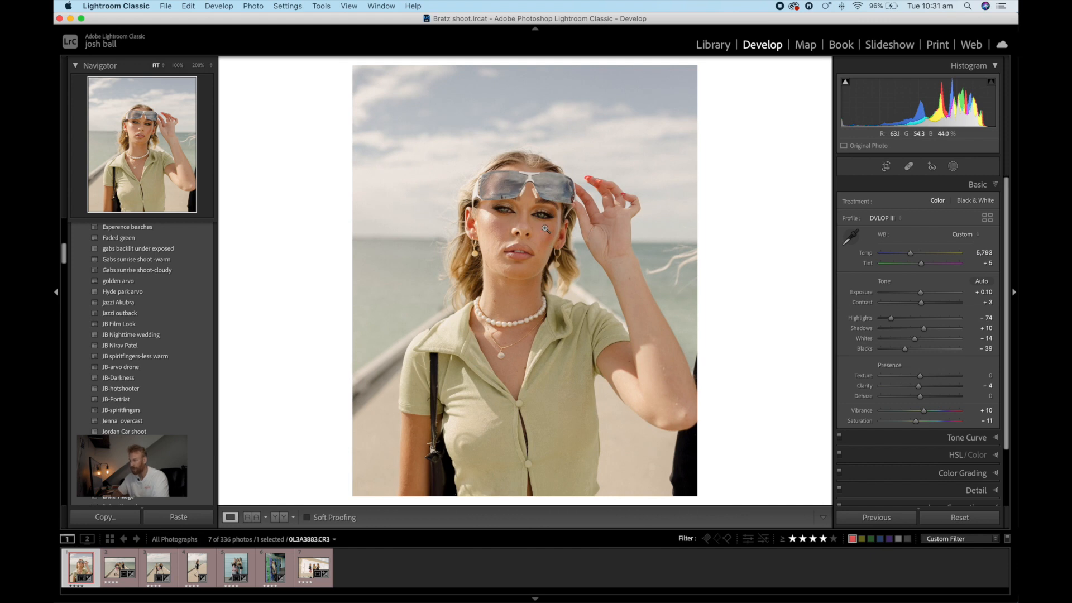
Check the eyes against the whole portrait, and soften the eye brush mask to Exposure 0.15 and Shadows 9.
left_click(528, 213)
left_click(542, 258)
left_click(541, 234)
left_click(535, 219)
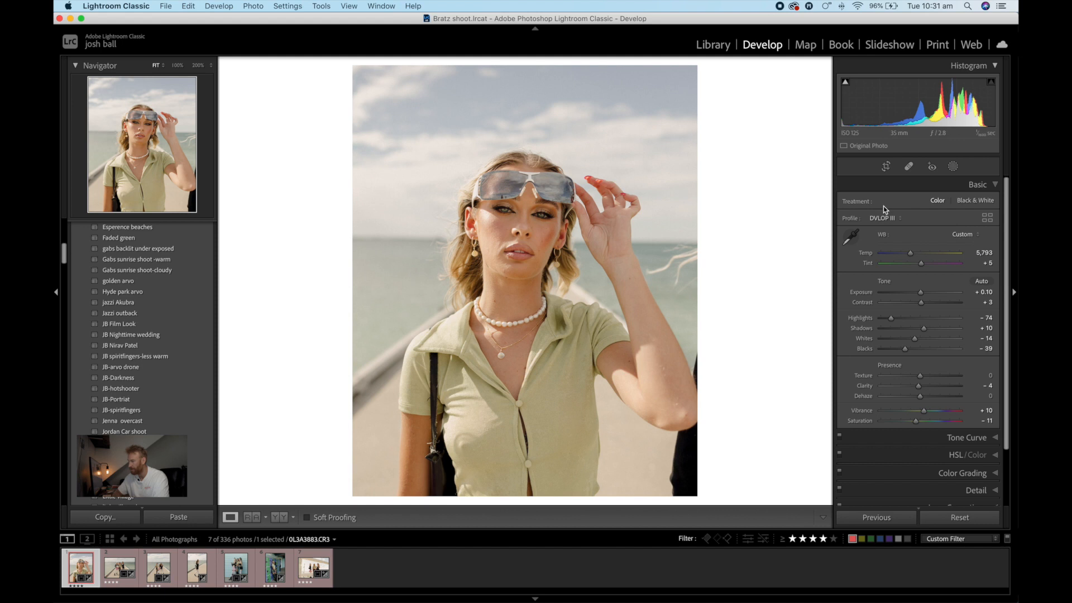
left_click(953, 167)
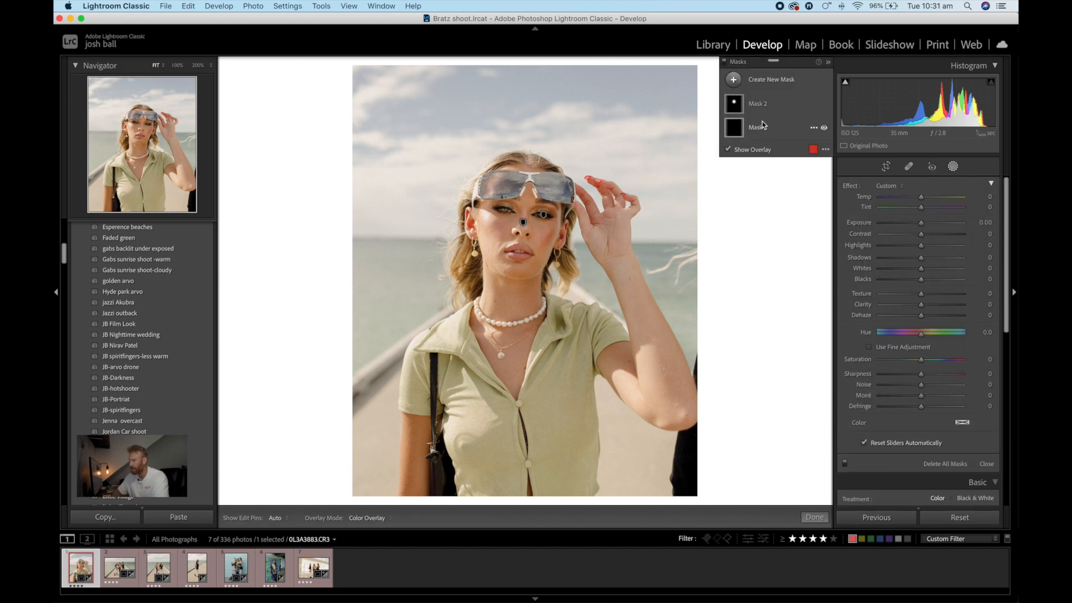
left_click(762, 120)
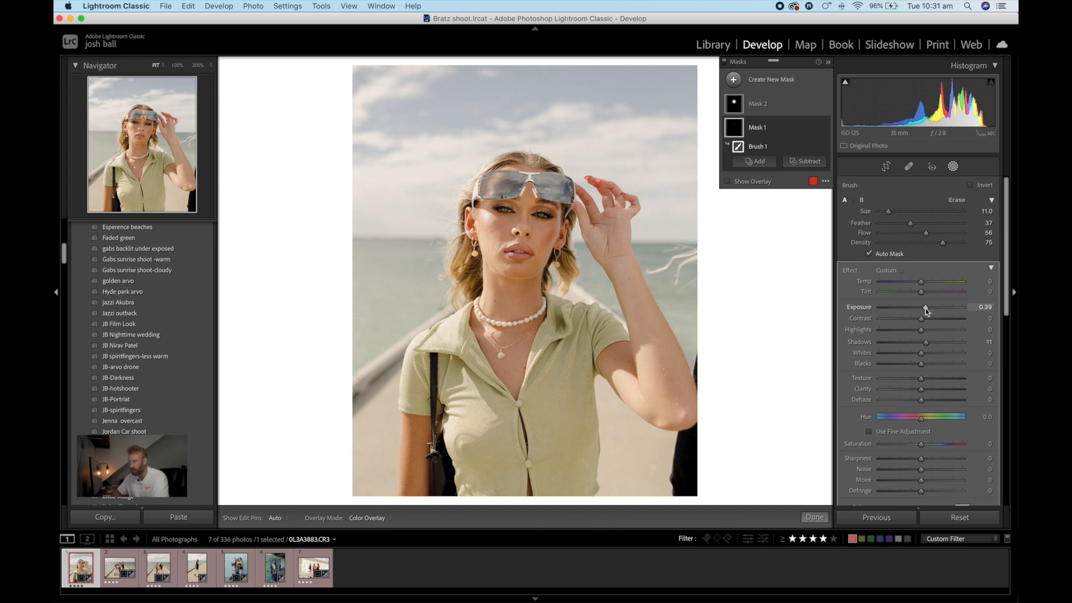
left_click_drag(925, 307, 923, 310)
left_click_drag(923, 307, 924, 307)
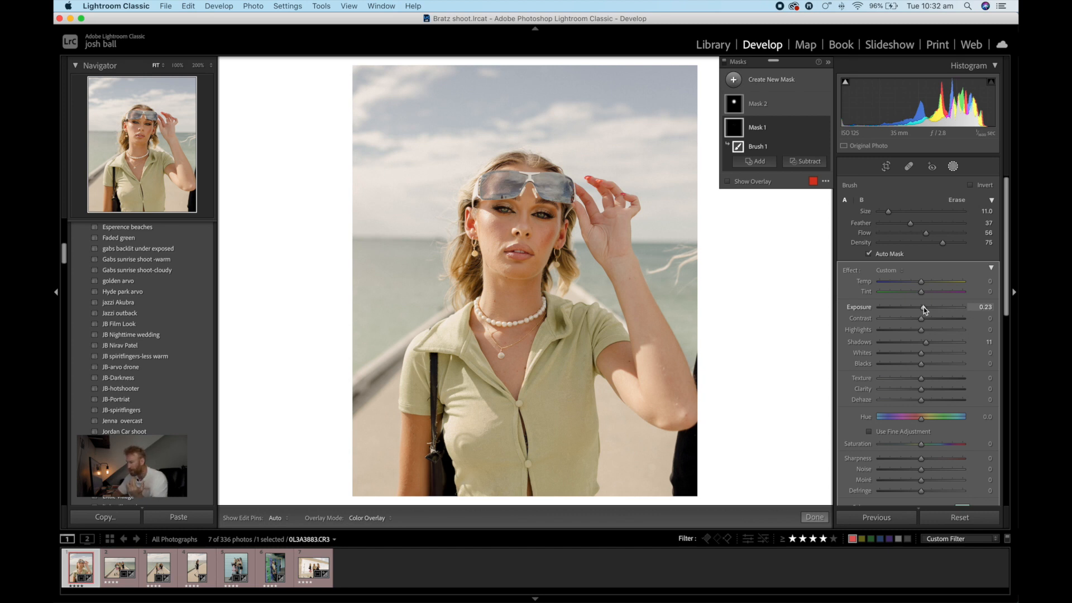
left_click_drag(923, 307, 924, 307)
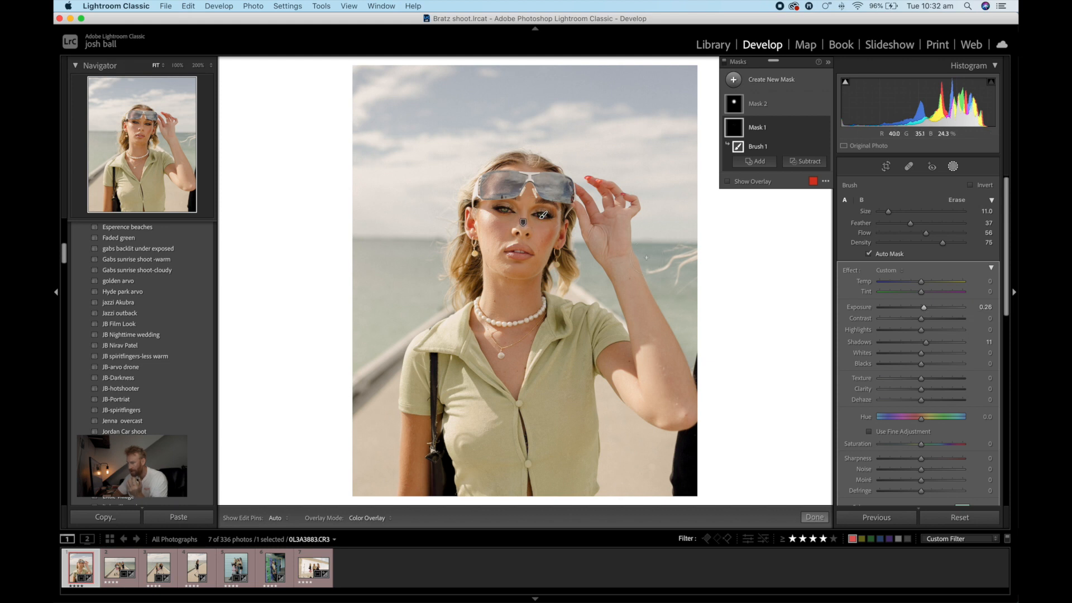
left_click_drag(925, 342, 927, 344)
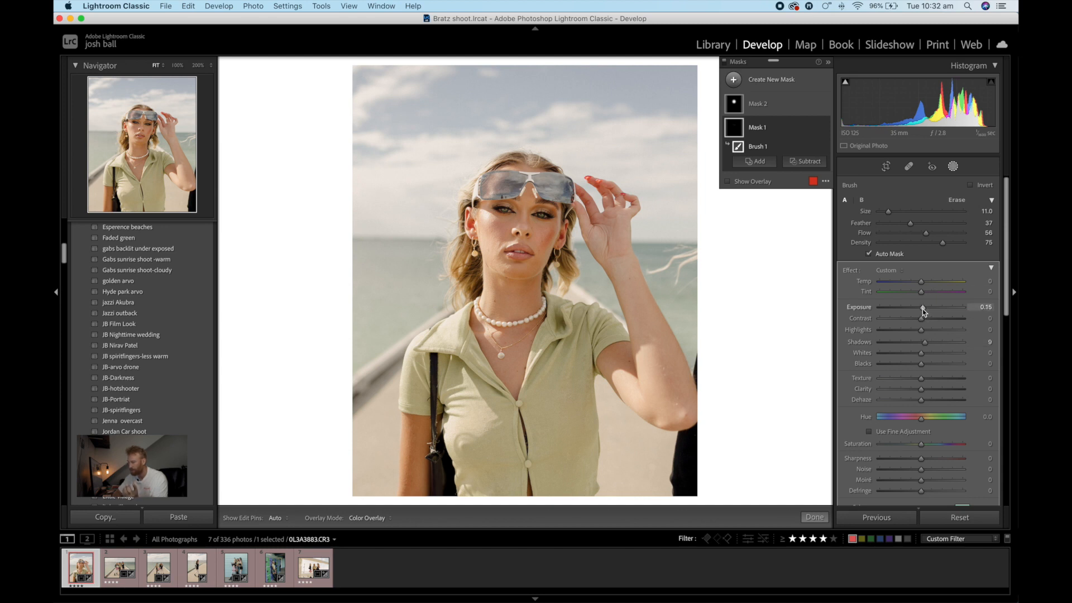
left_click(815, 518)
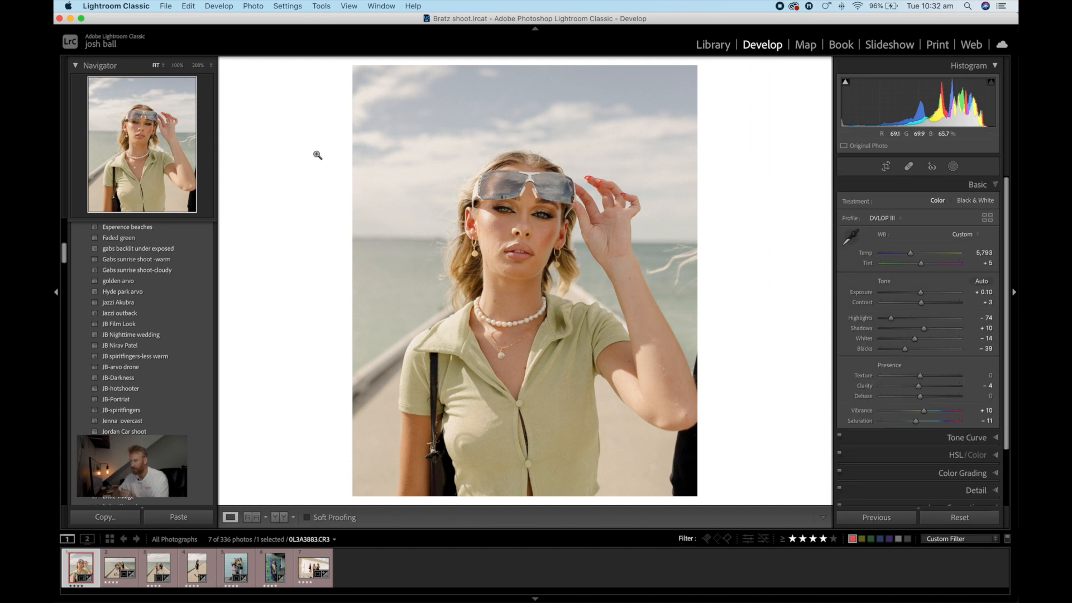
Check the face up close and compare the whole portrait before and after the edits.
left_click(144, 130)
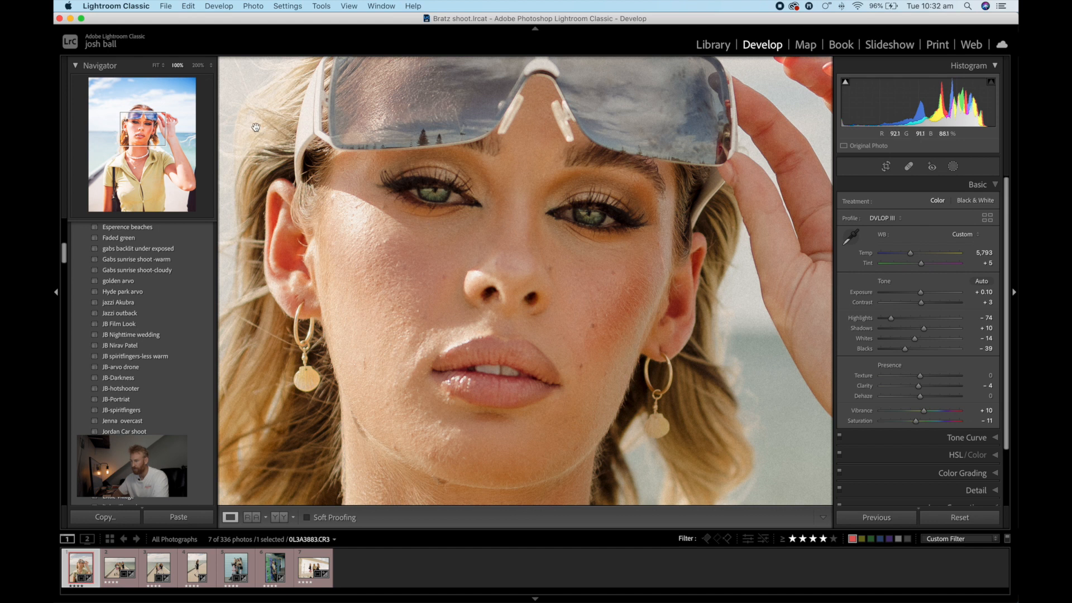
left_click(666, 263)
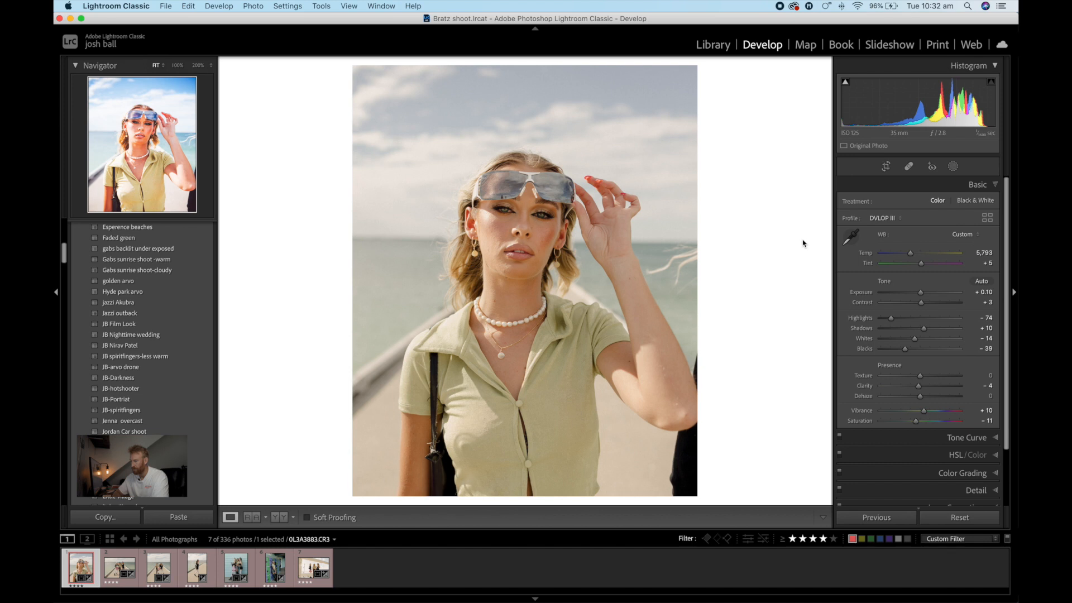
key("backslash")
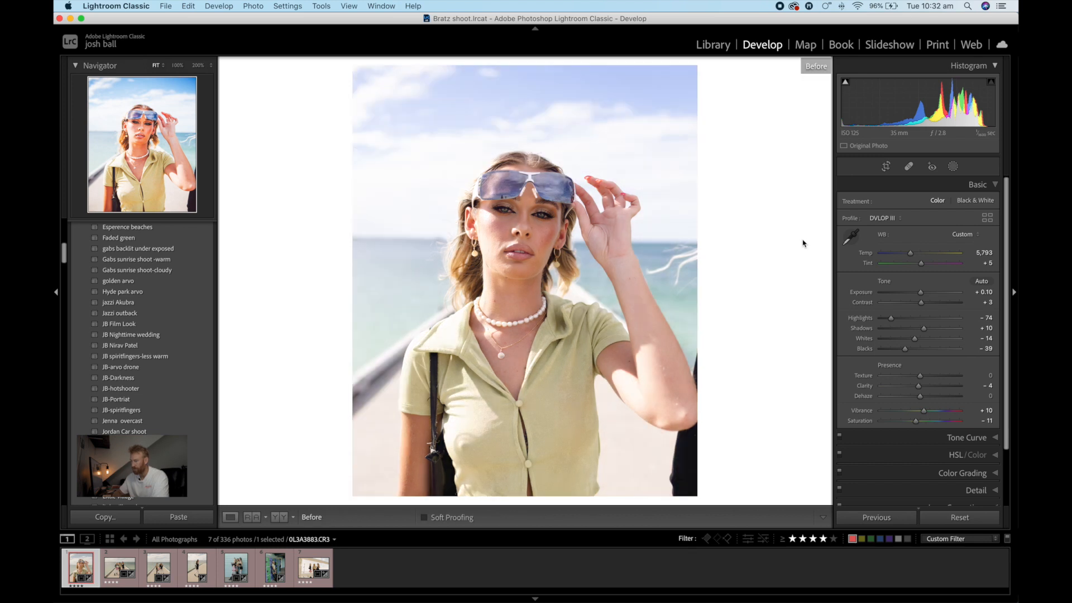
key("backslash")
key("backslash")
key("backslash")
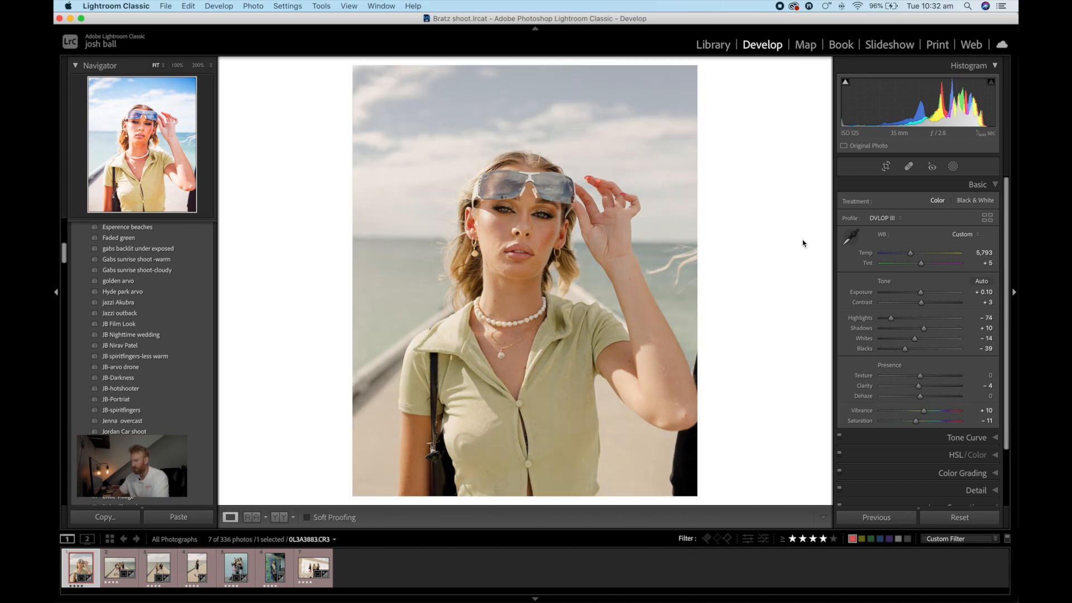
Set the HSL Blue saturation to +10.
key("super+3")
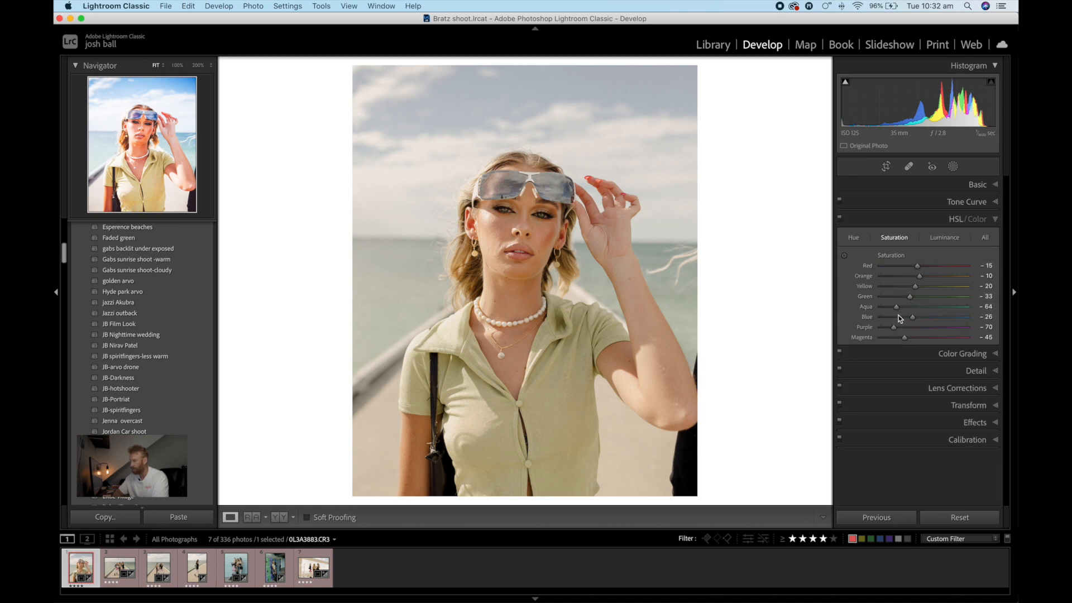
left_click_drag(913, 316, 930, 316)
left_click_drag(931, 317, 928, 318)
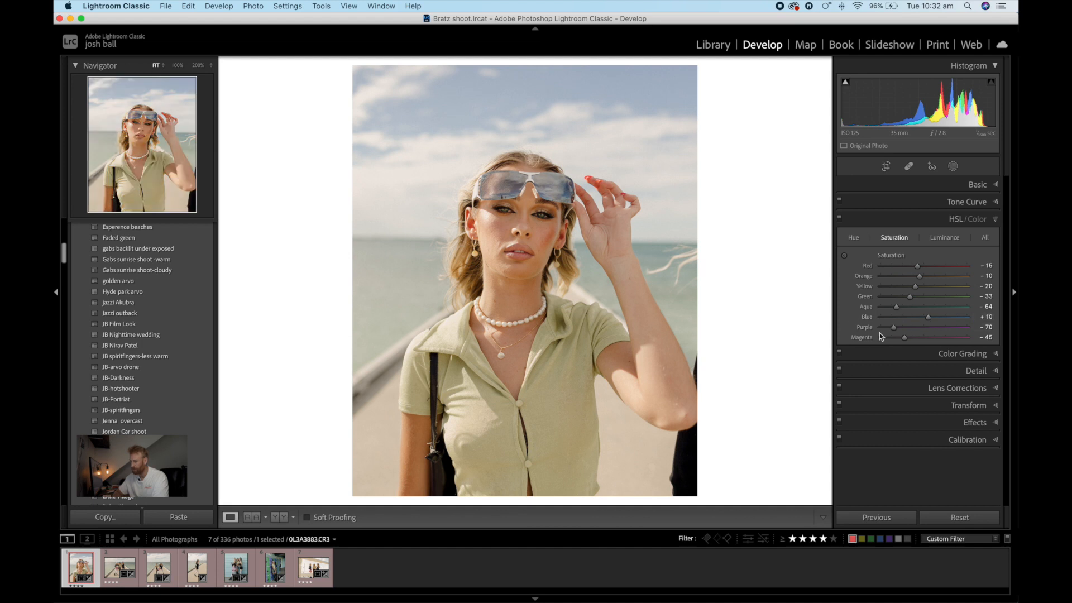
Review the portrait's Color Grading wheels and Basic tone settings.
key("super+4")
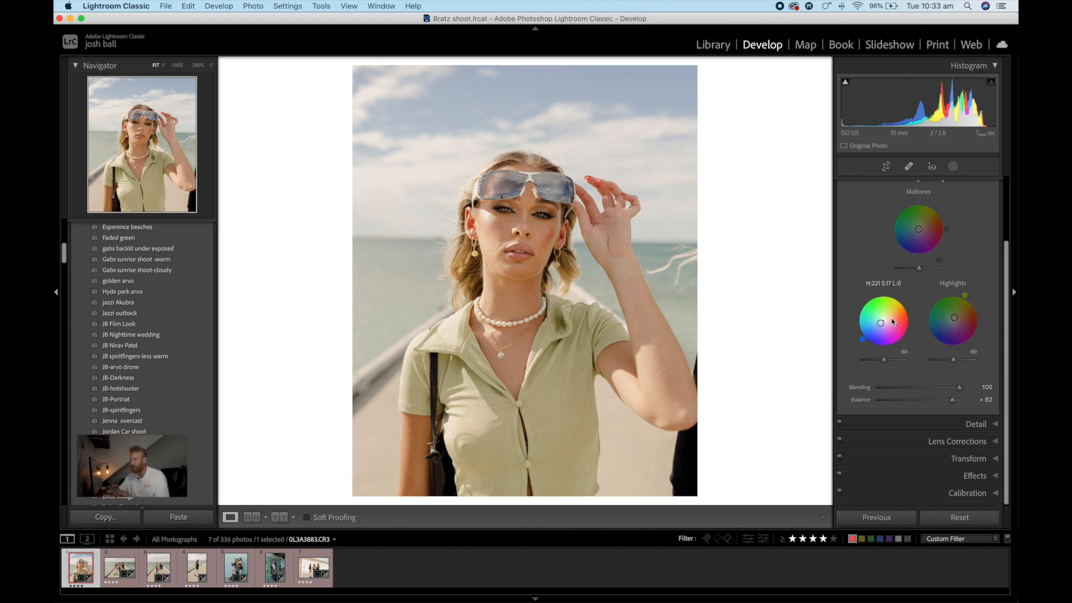
scroll(913, 314, "up", 1)
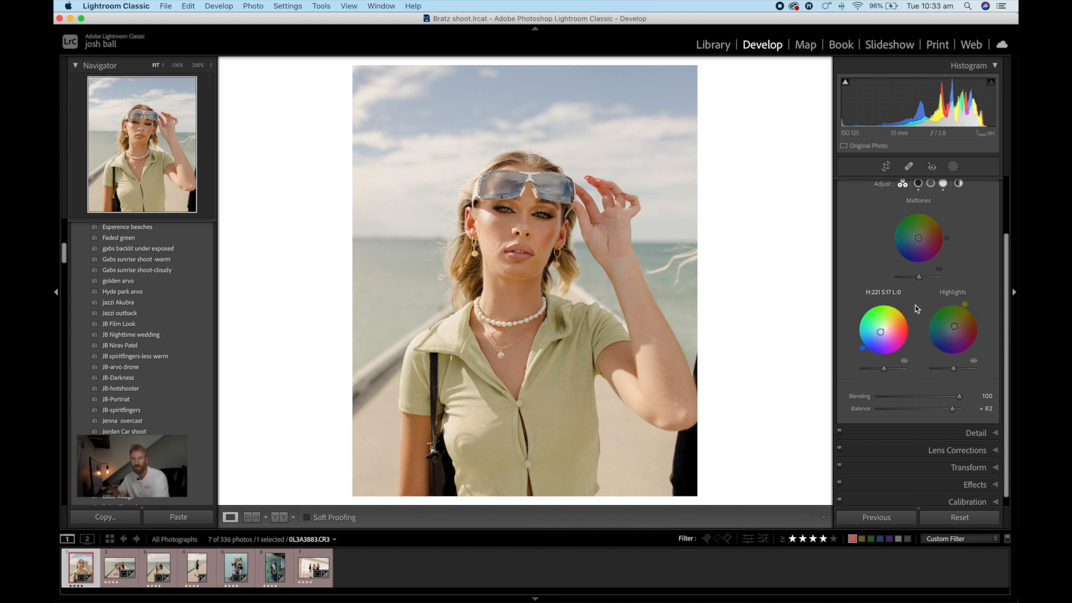
key("super+1")
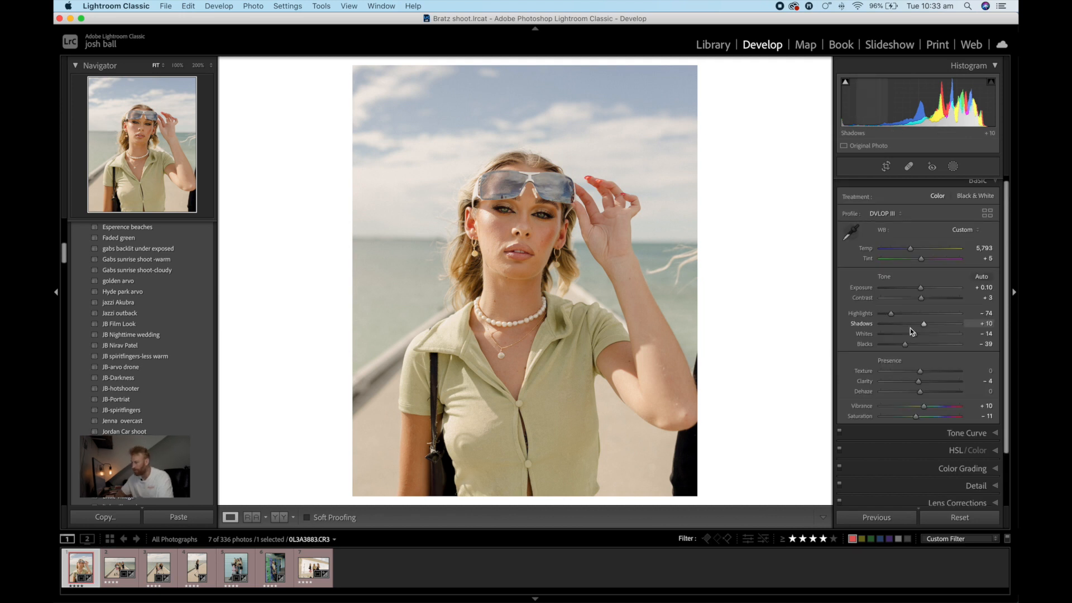
scroll(909, 364, "down", 1)
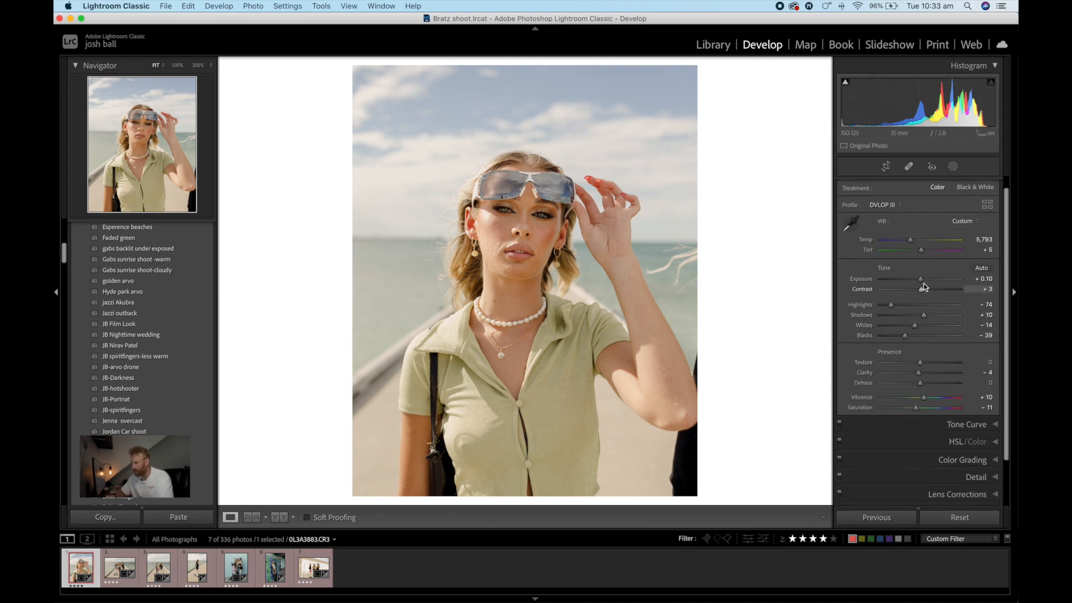
Try a targeted saturation boost on the green shirt, with Yellow at +19 and Green at -30, and compare before and after.
key("super+3")
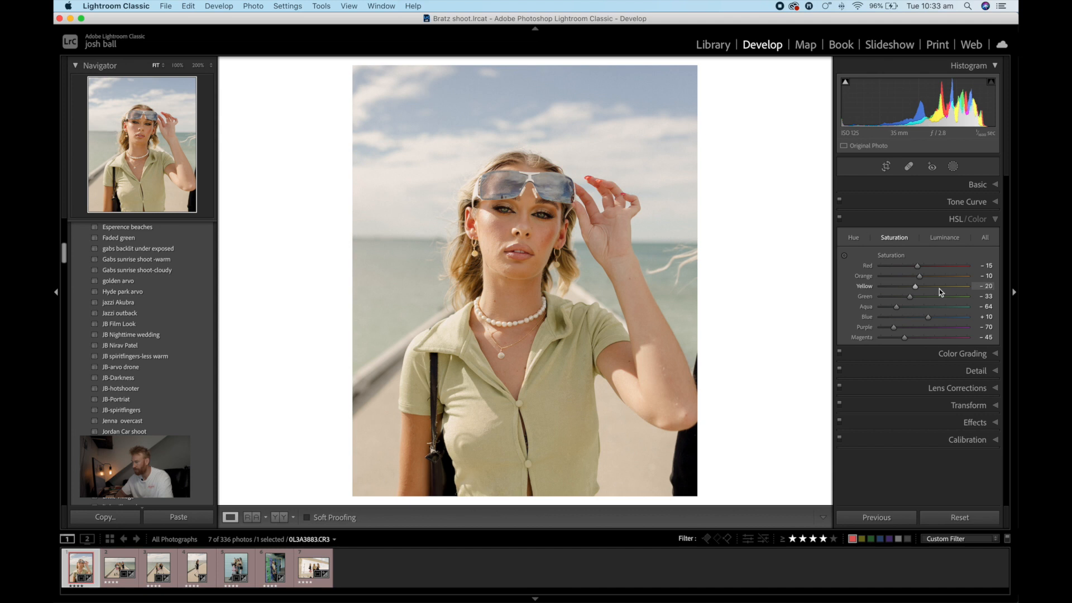
left_click(844, 255)
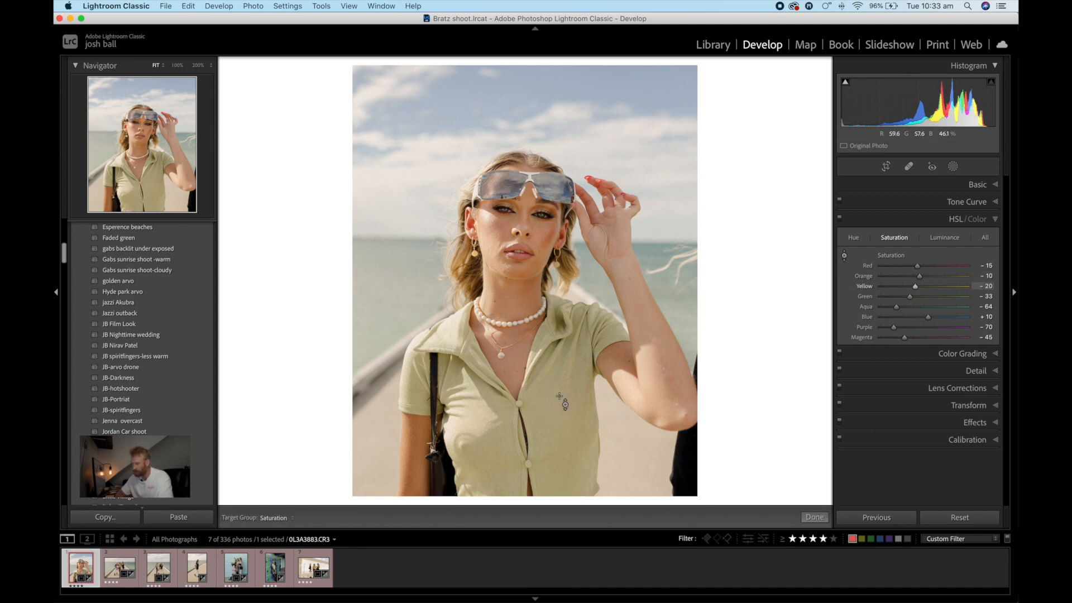
left_click_drag(559, 396, 559, 396)
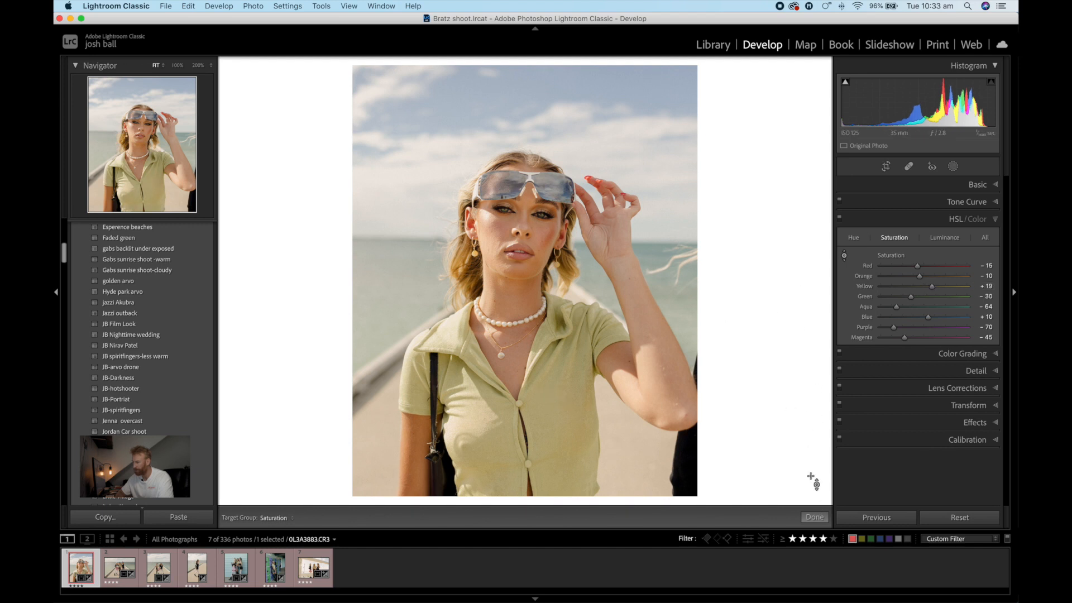
left_click(815, 517)
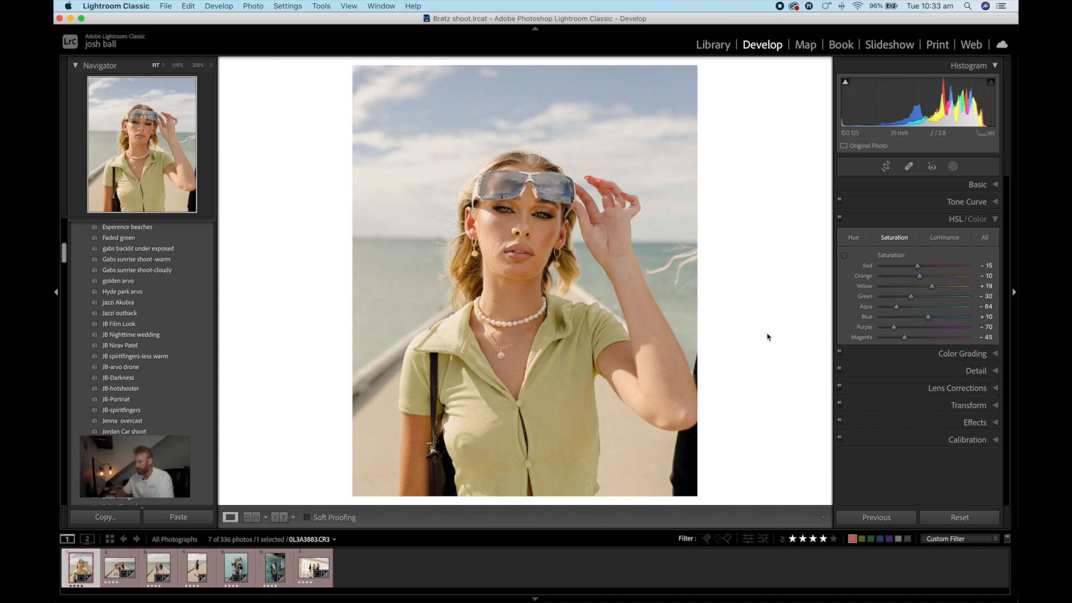
key("backslash")
key("backslash")
key("backslash")
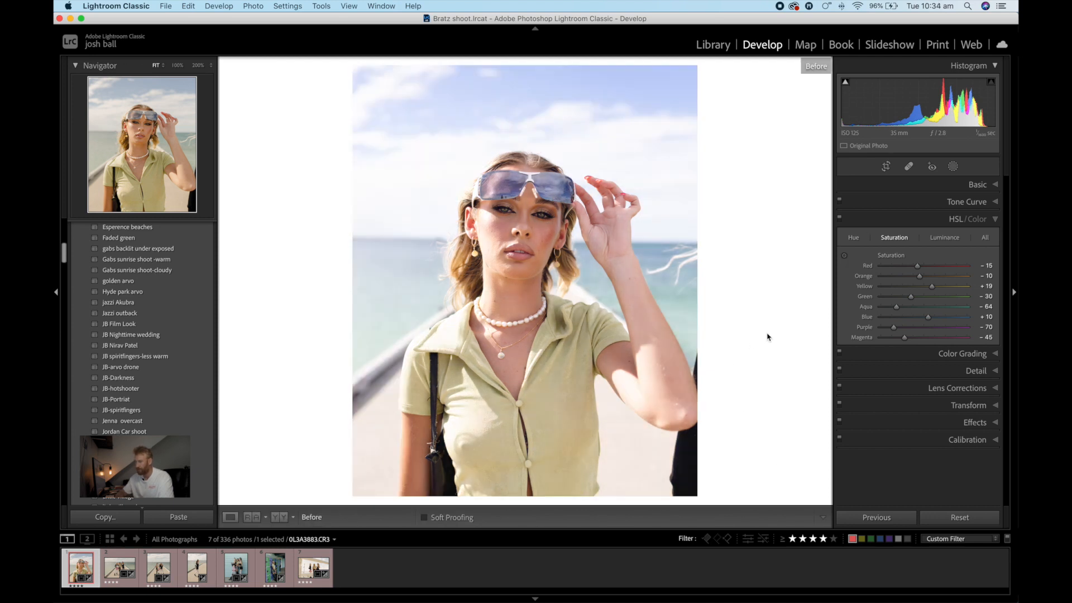
key("backslash")
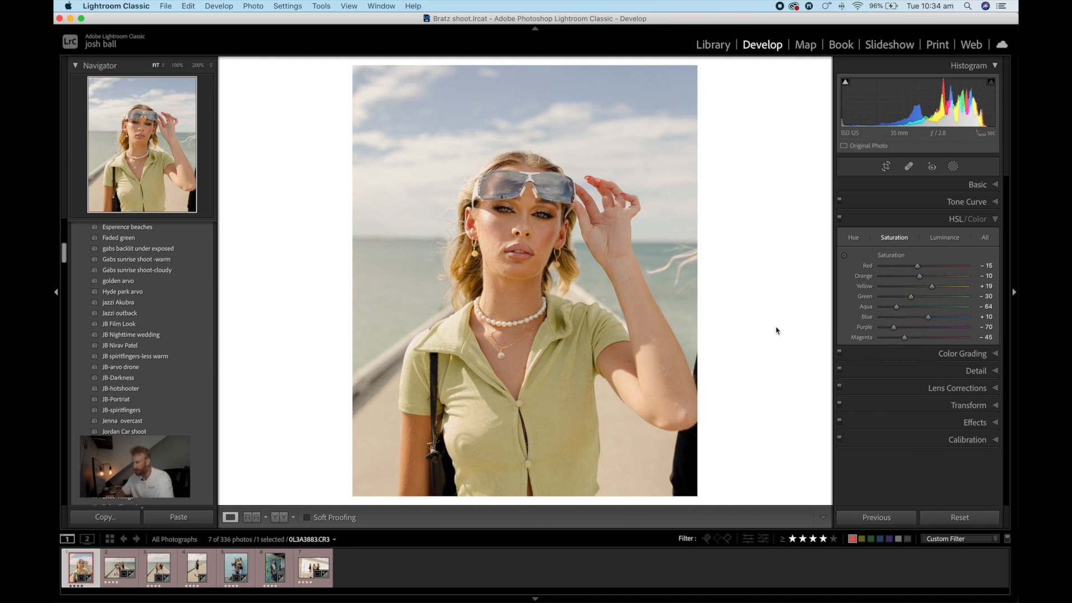
Try lowering the tone curve's shadow point, and undo both that change and the shirt's saturation boost.
key("super+1")
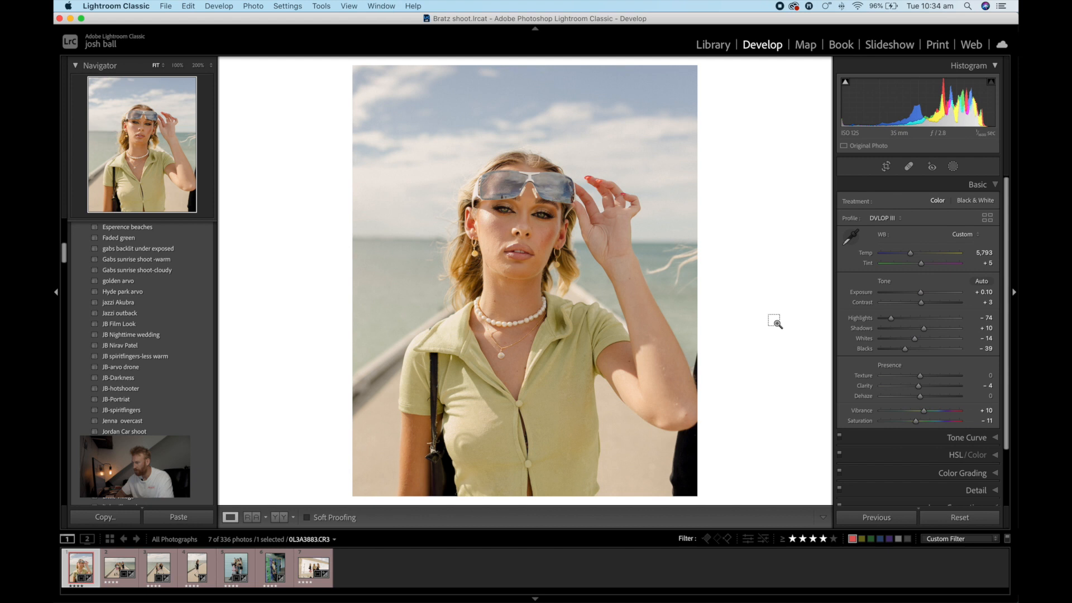
scroll(890, 351, "down", 1)
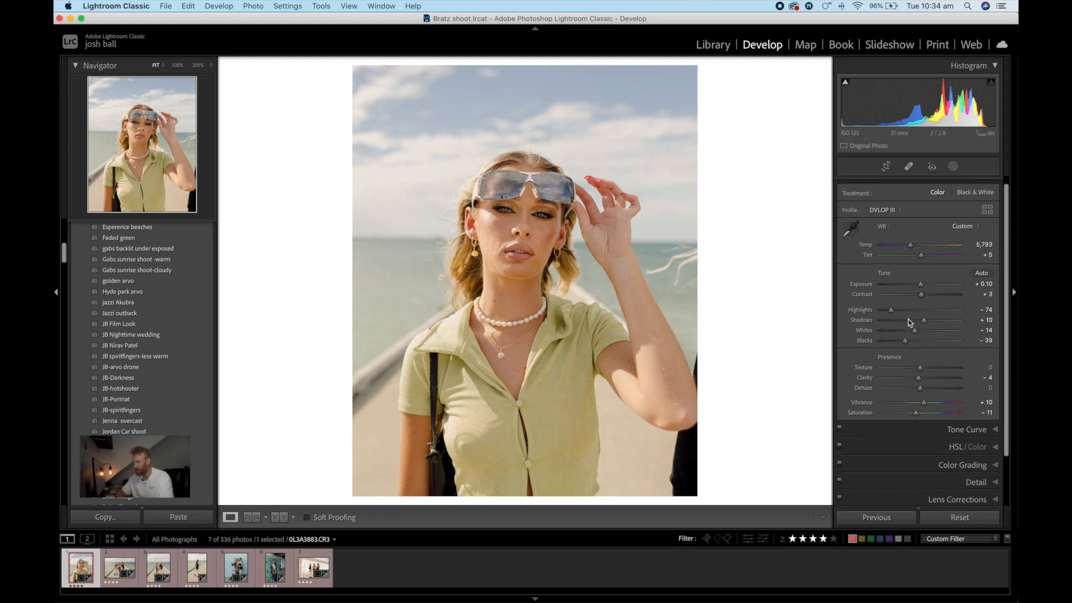
key("super+2")
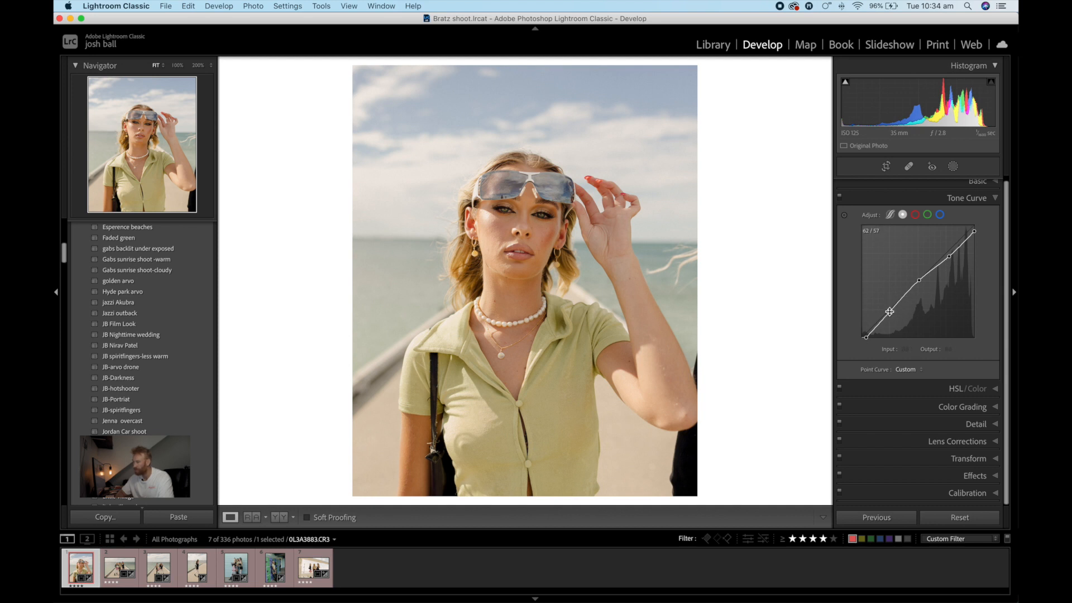
left_click_drag(889, 312, 887, 315)
key("super+z")
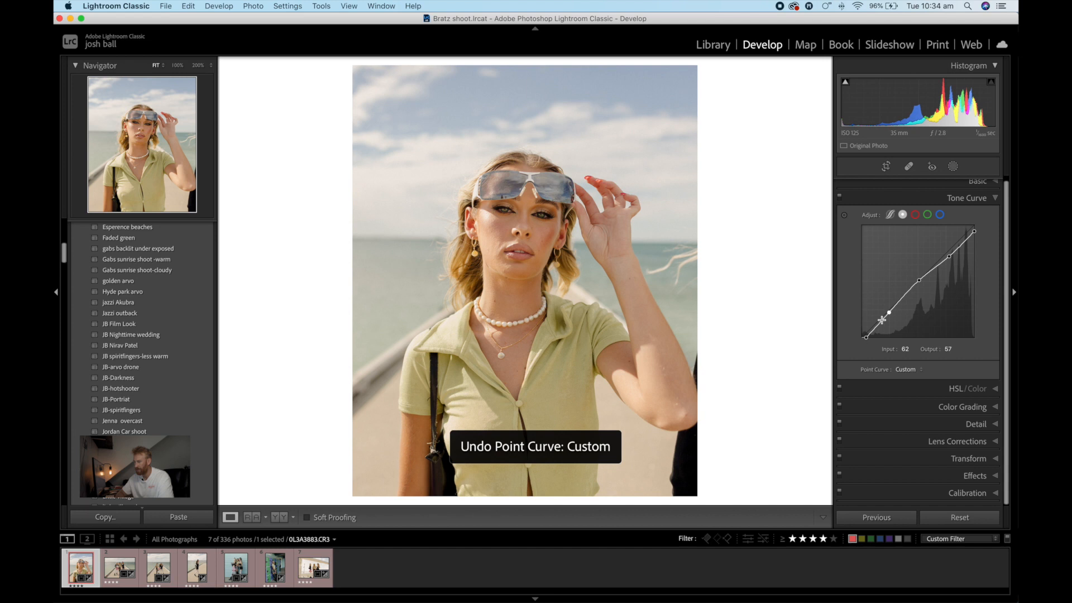
key("super+z")
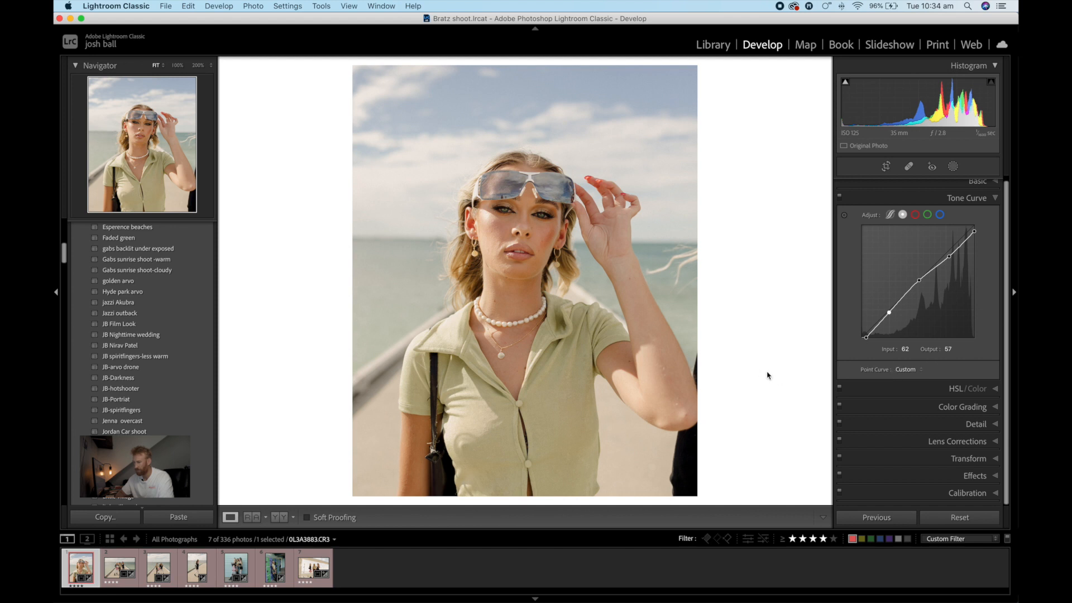
Compare the portrait before and after, and browse to the photo of the woman walking with a phone to compare its edit.
key("backslash")
key("backslash")
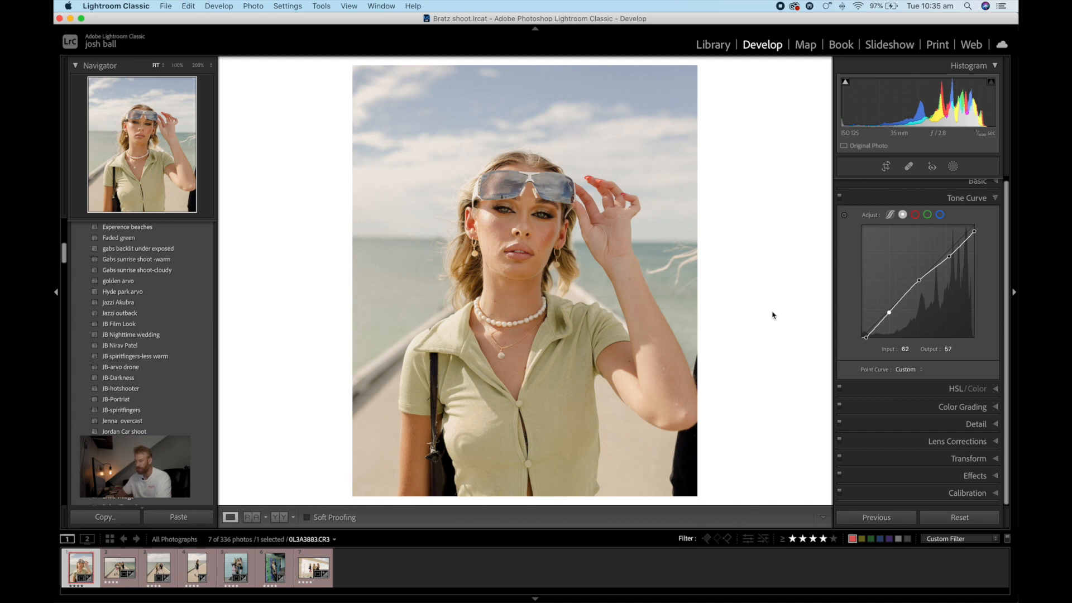
left_click(124, 570)
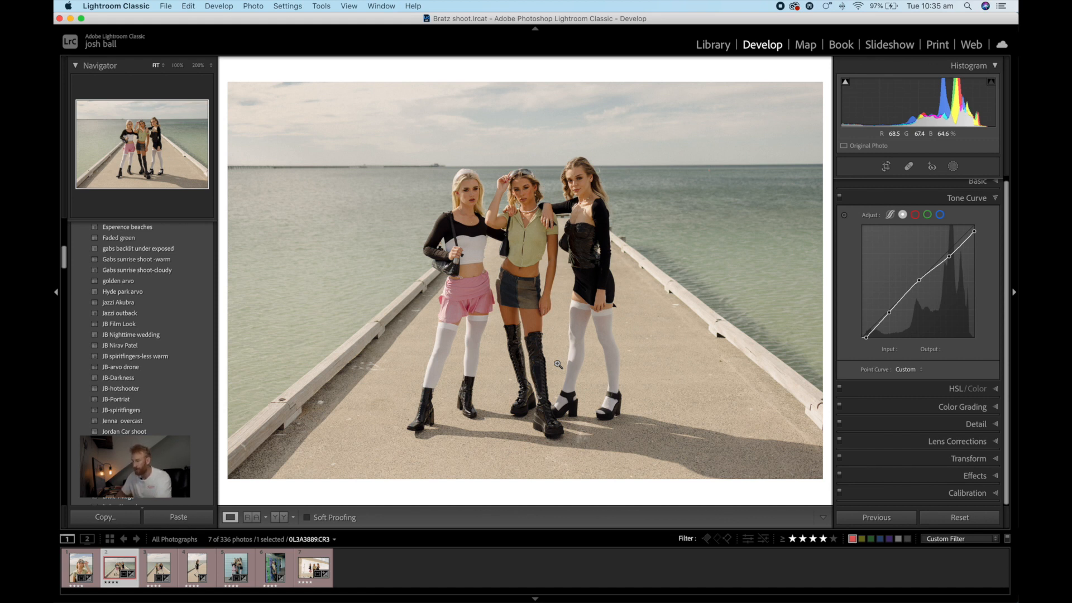
key("Right")
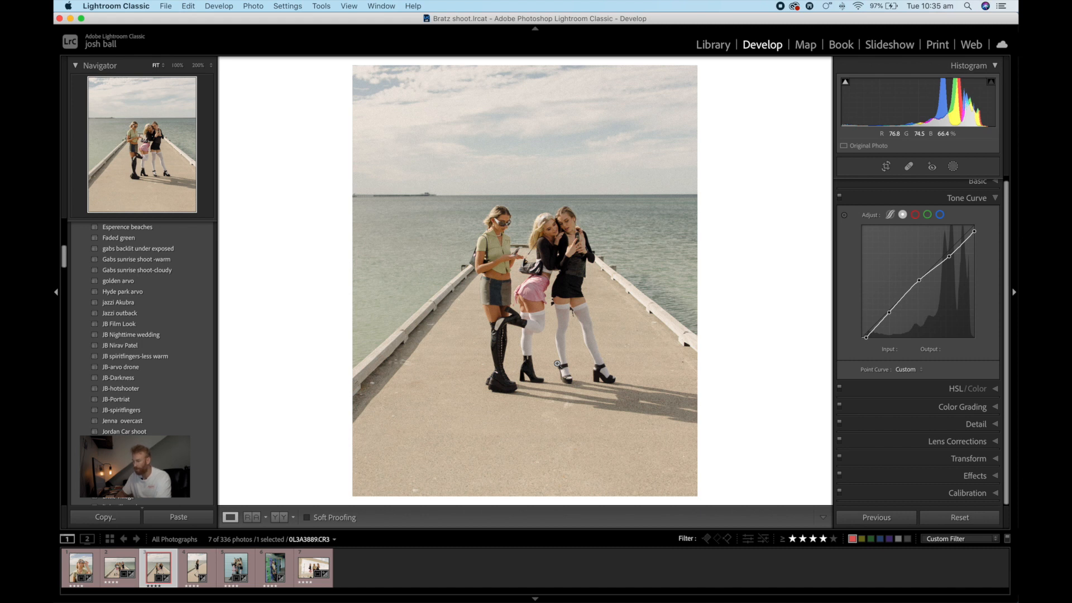
key("Right")
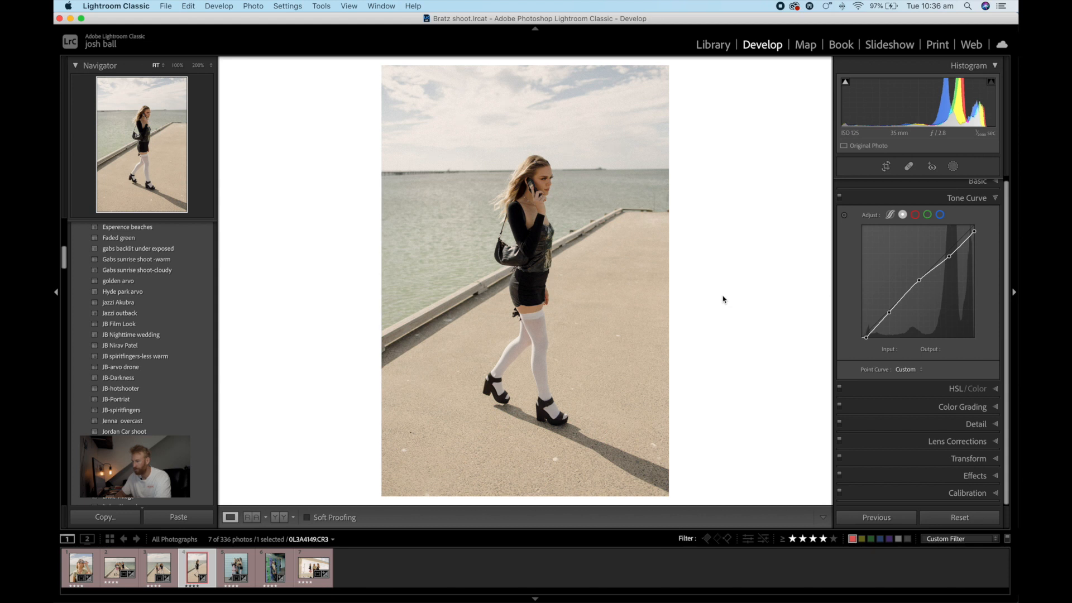
key("backslash")
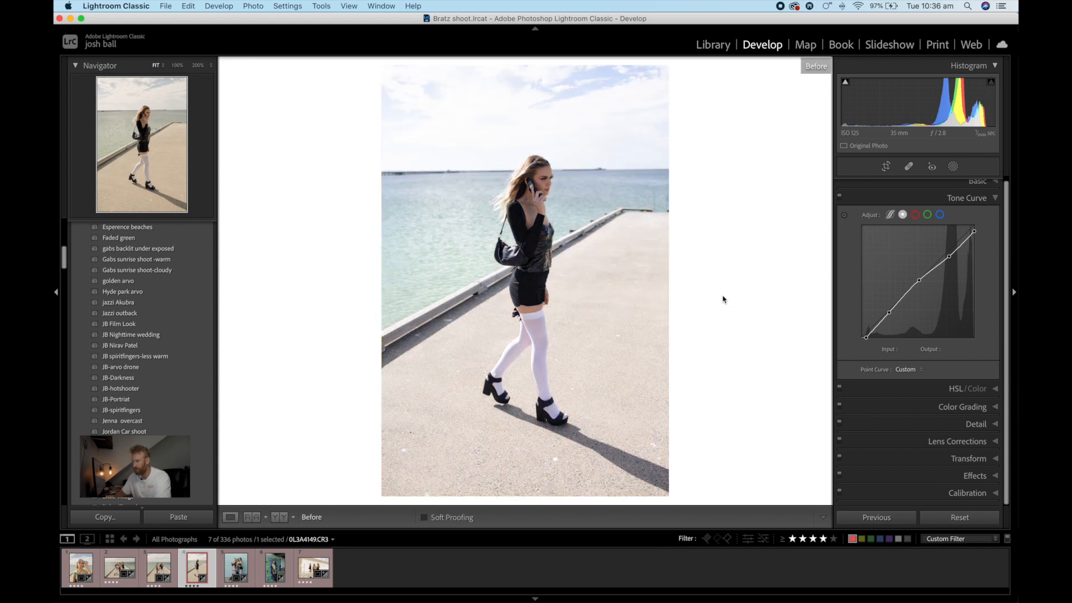
key("backslash")
key("backslash")
key("backslash")
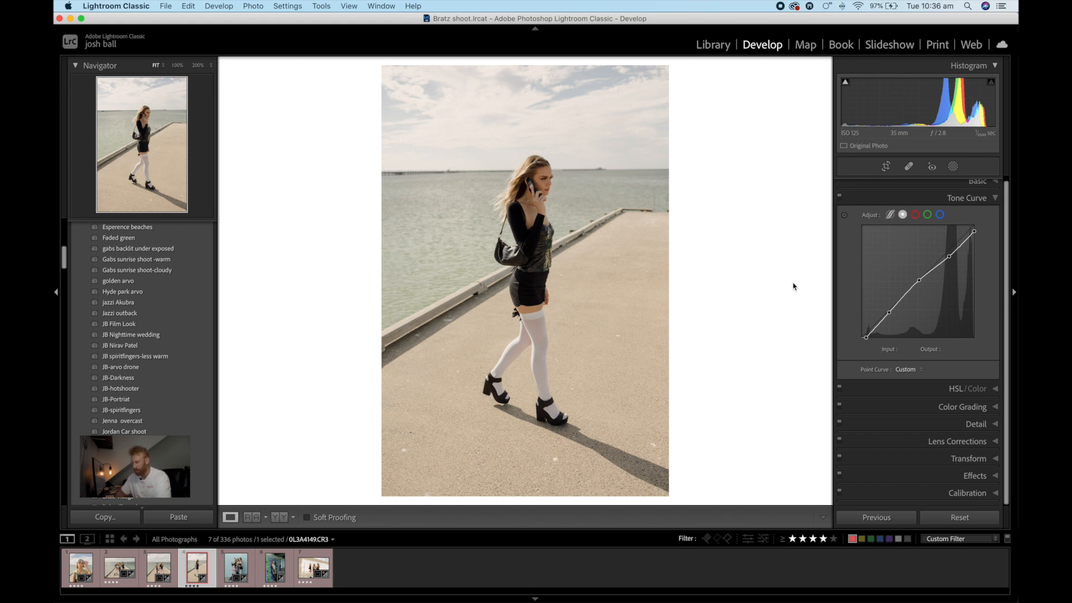
Set the walking photo's Dehaze to -9 and Exposure to -0.45.
key("super+4")
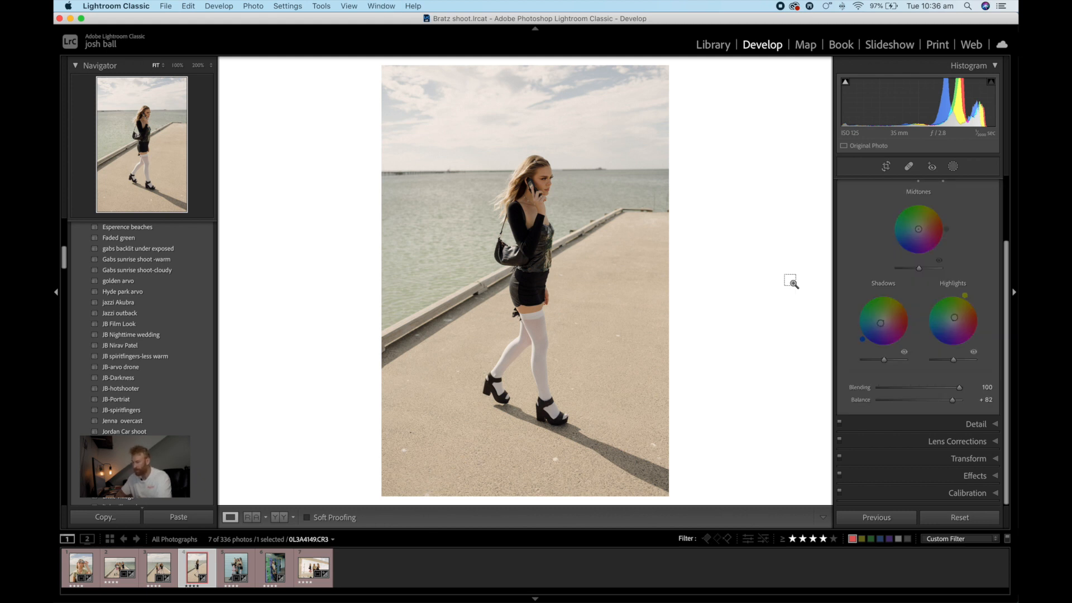
key("super+1")
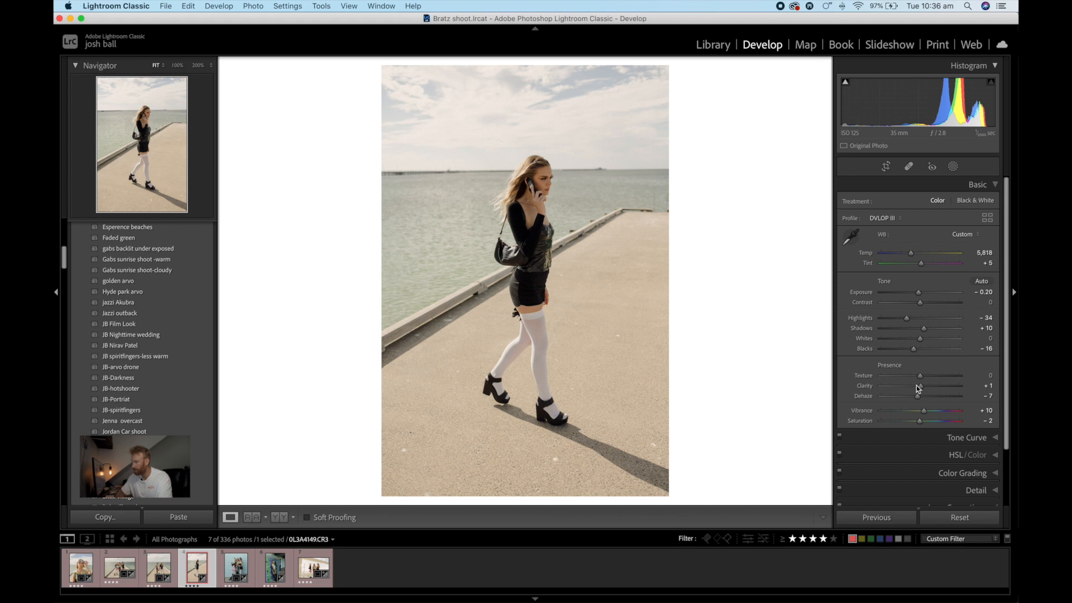
left_click_drag(916, 397, 916, 396)
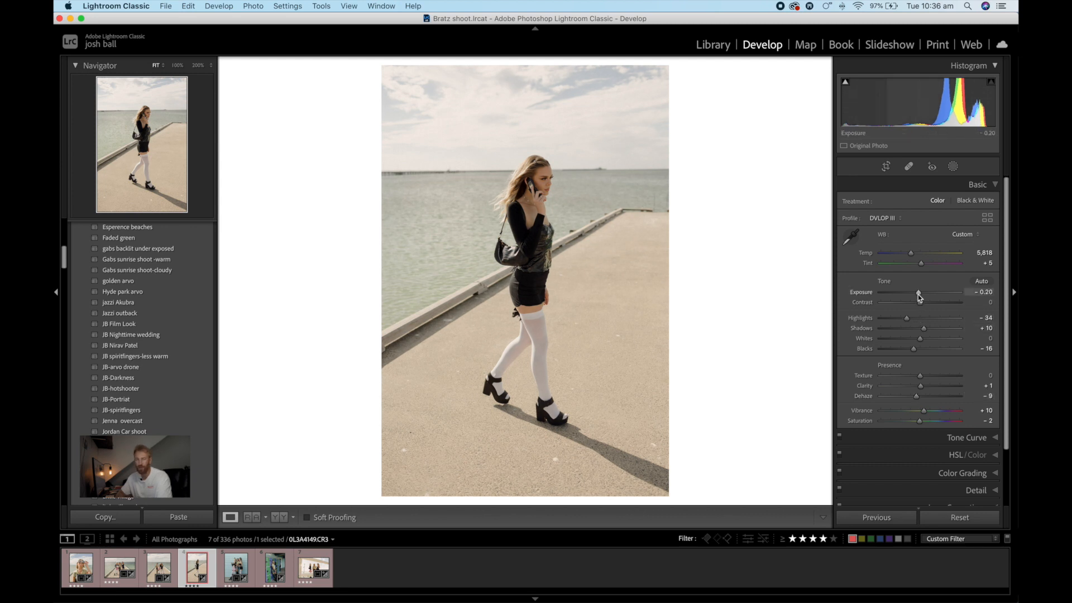
left_click_drag(918, 293, 915, 294)
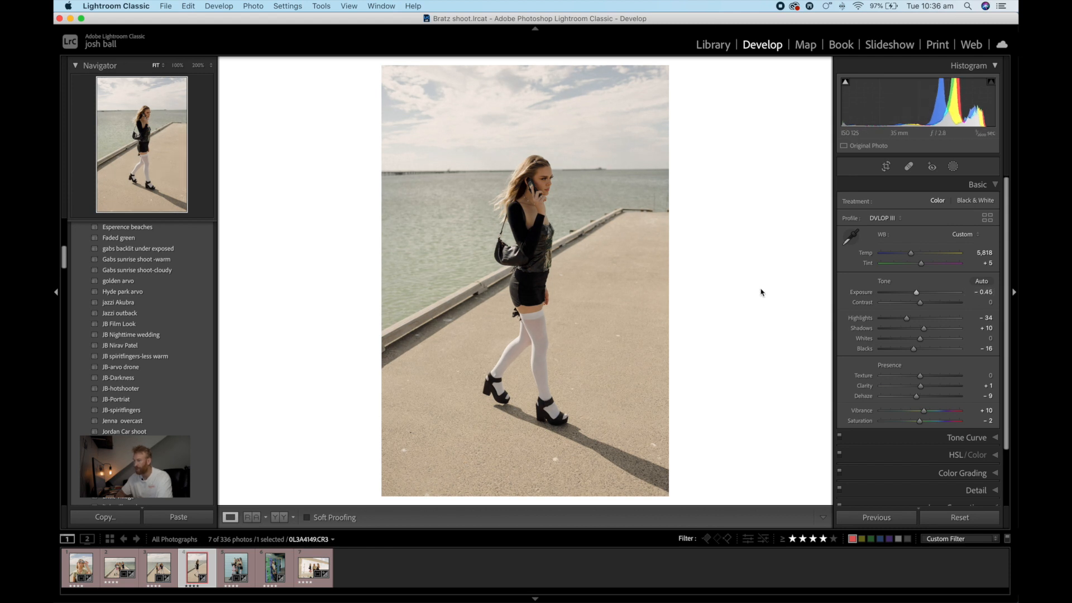
Mask the walking woman with Select Subject, set Exposure 0.46 and Shadows 8, raise Clarity slightly, and finish masking.
left_click(953, 167)
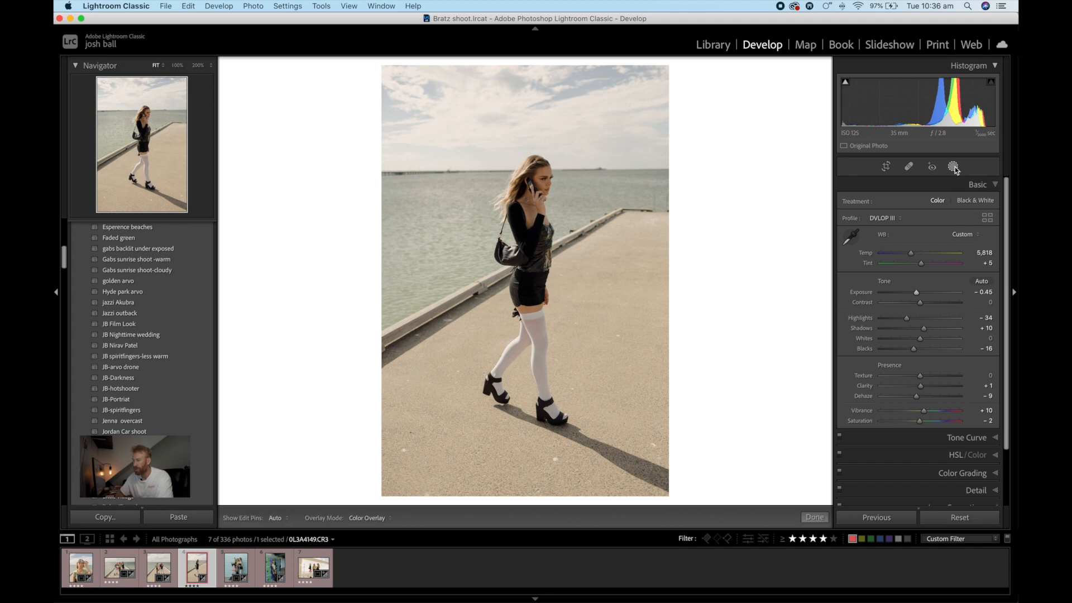
left_click(881, 200)
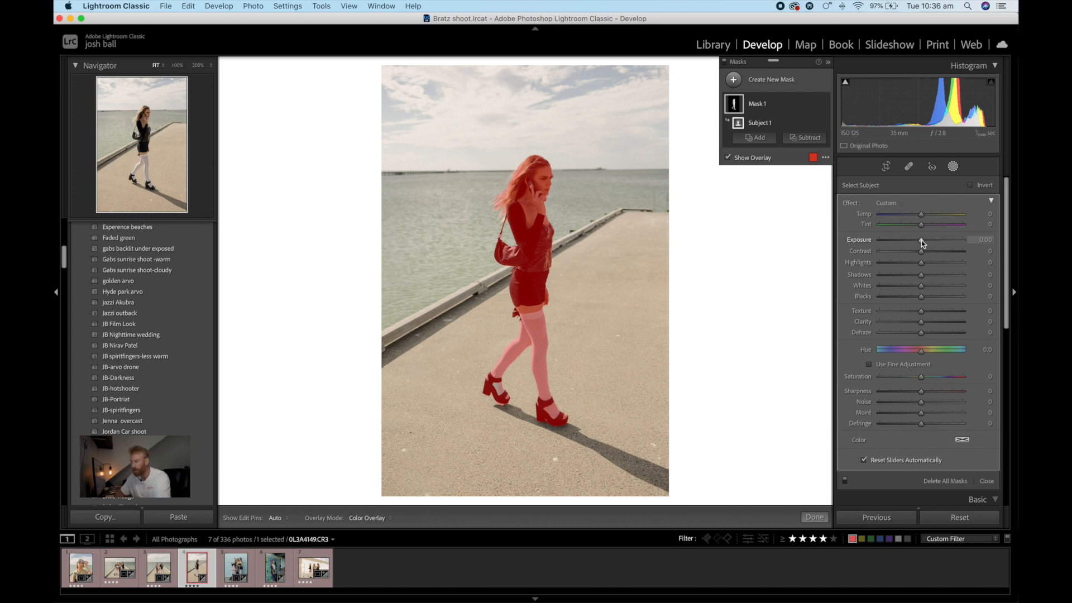
key("o")
key("Up")
left_click_drag(922, 241, 925, 275)
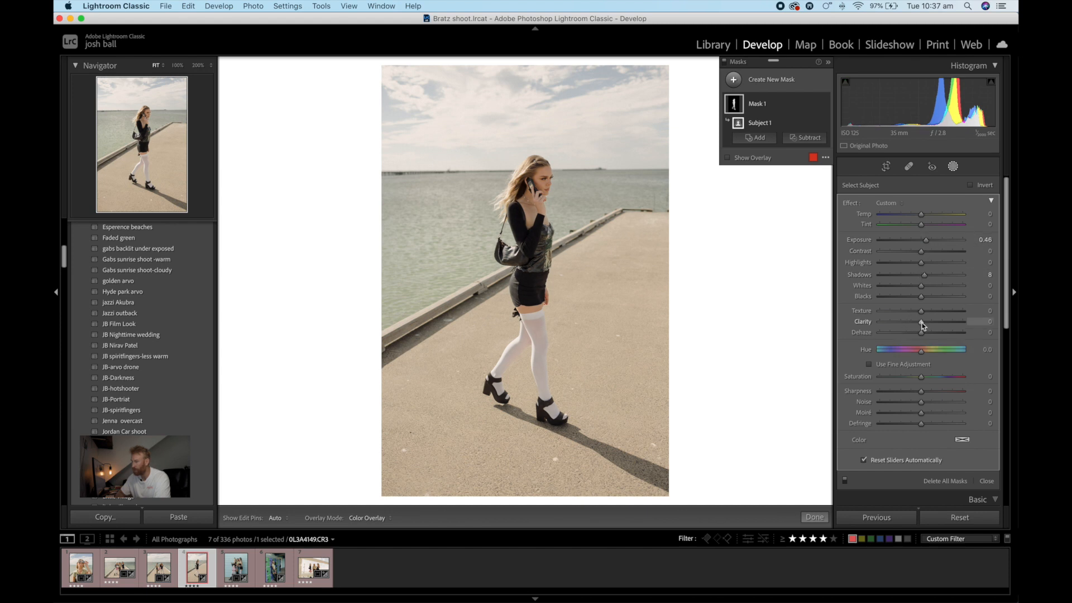
left_click_drag(922, 323, 925, 323)
left_click(815, 517)
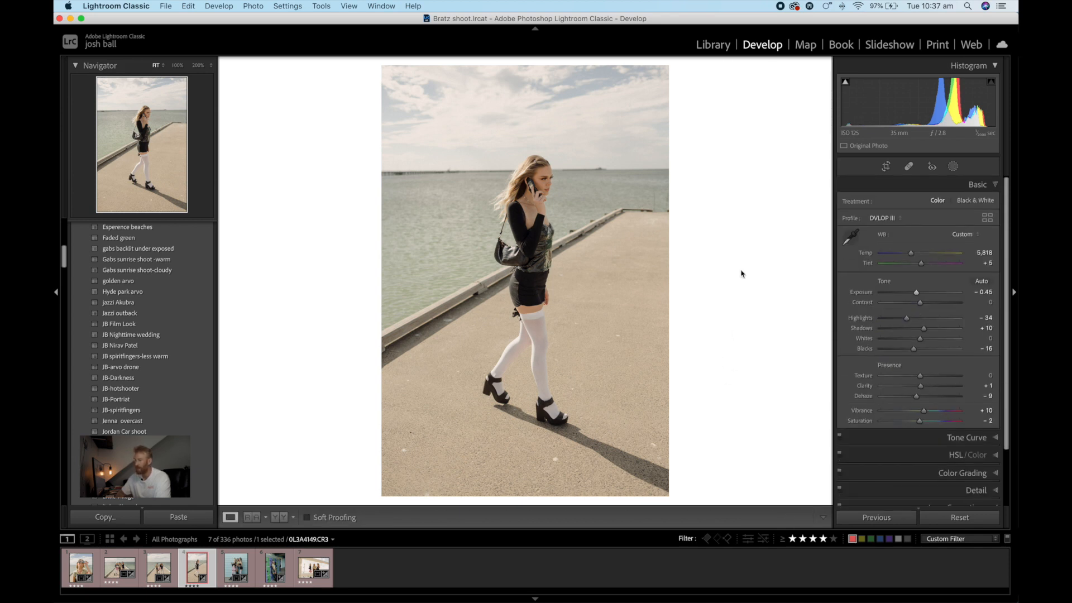
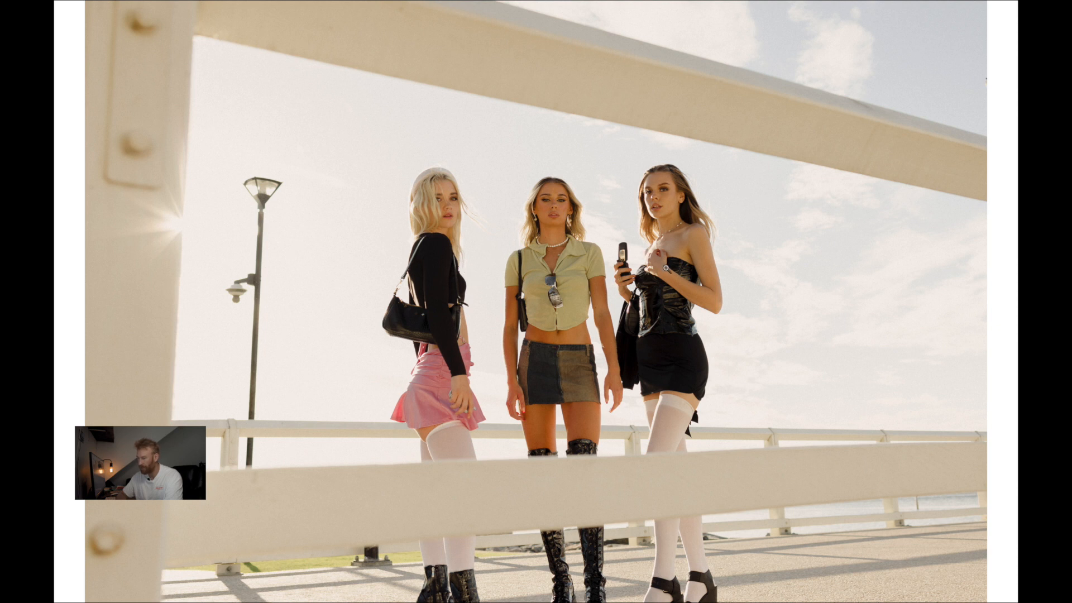
Leave the full-screen preview of the three women behind the railing, check its crop, and compare it before and after.
key("f")
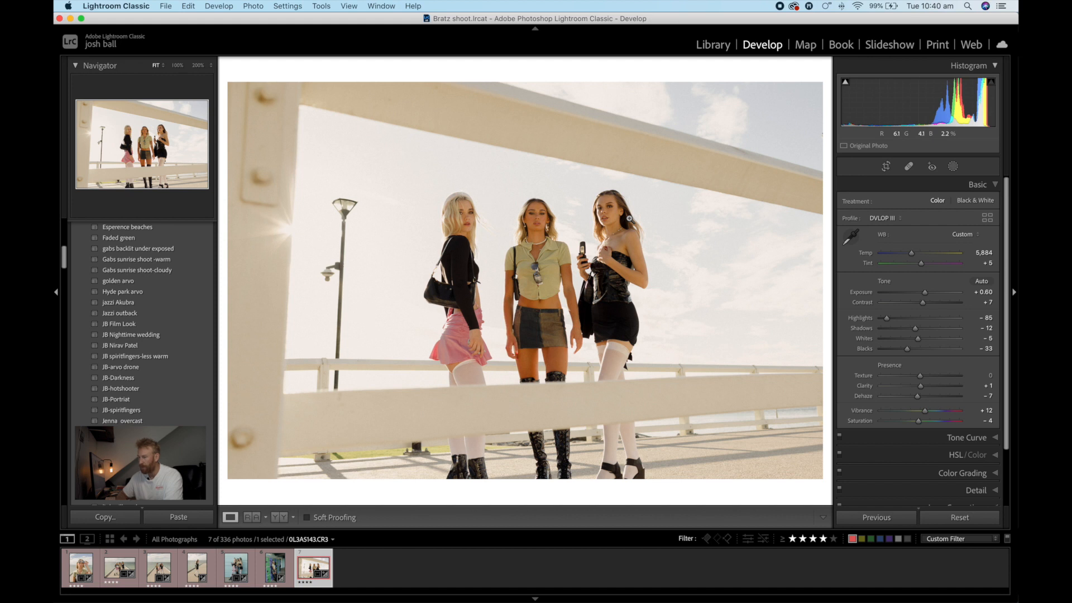
key("r")
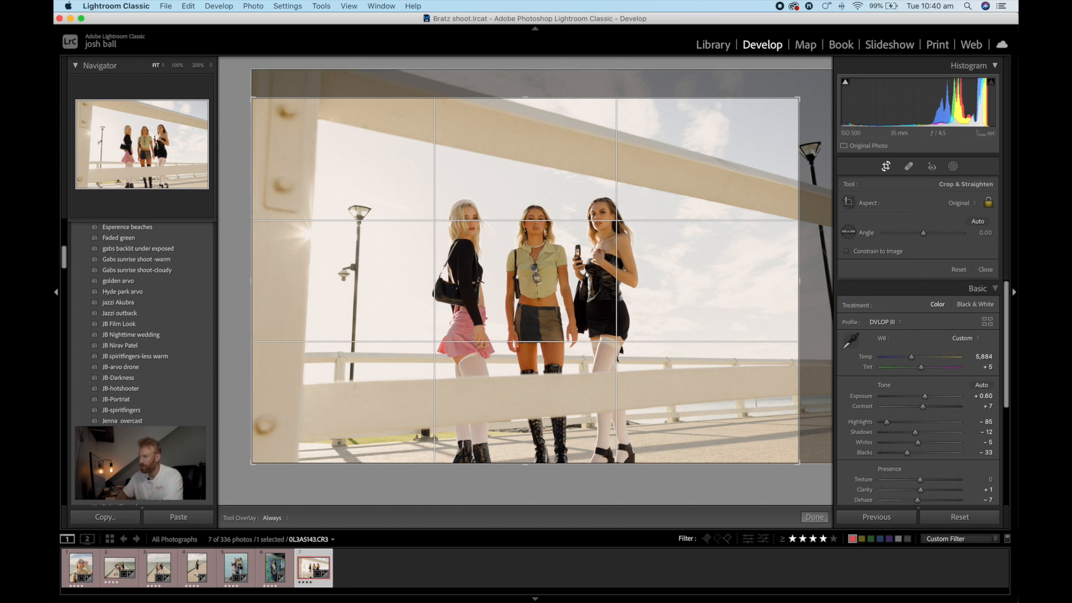
key("r")
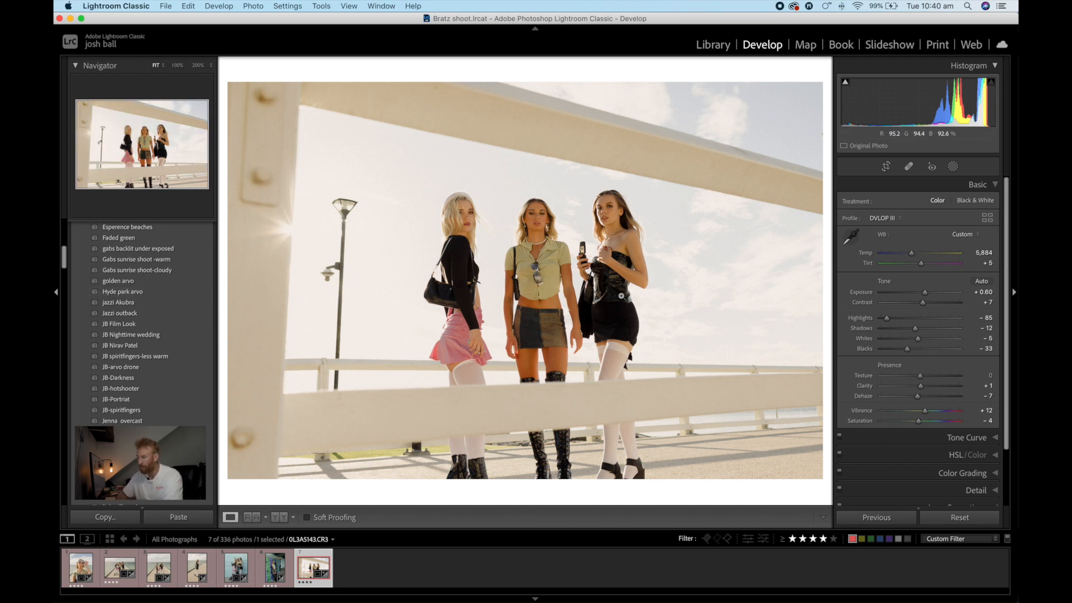
key("backslash")
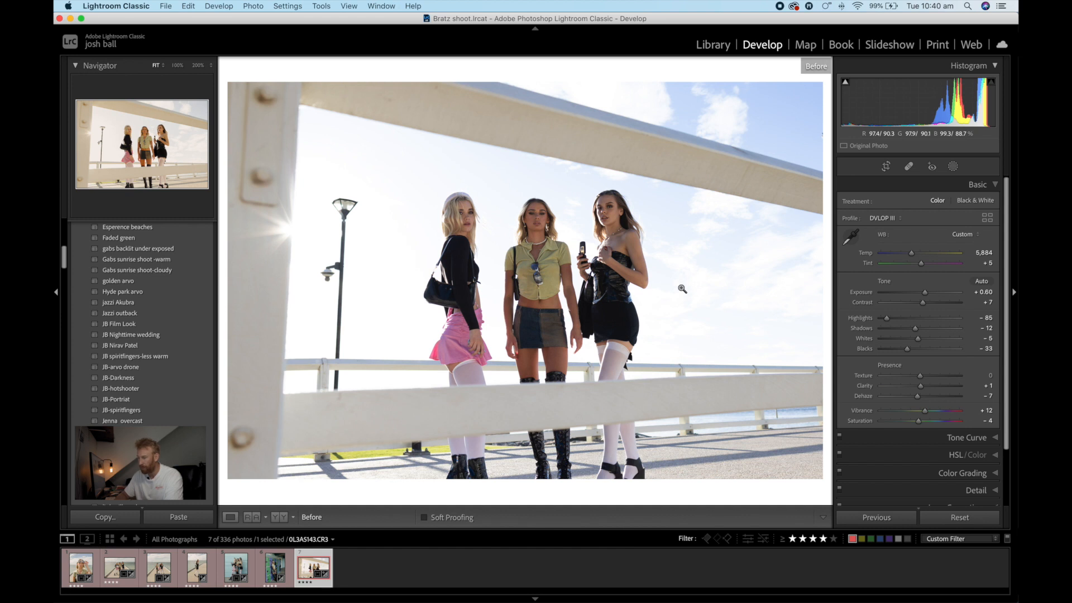
key("backslash")
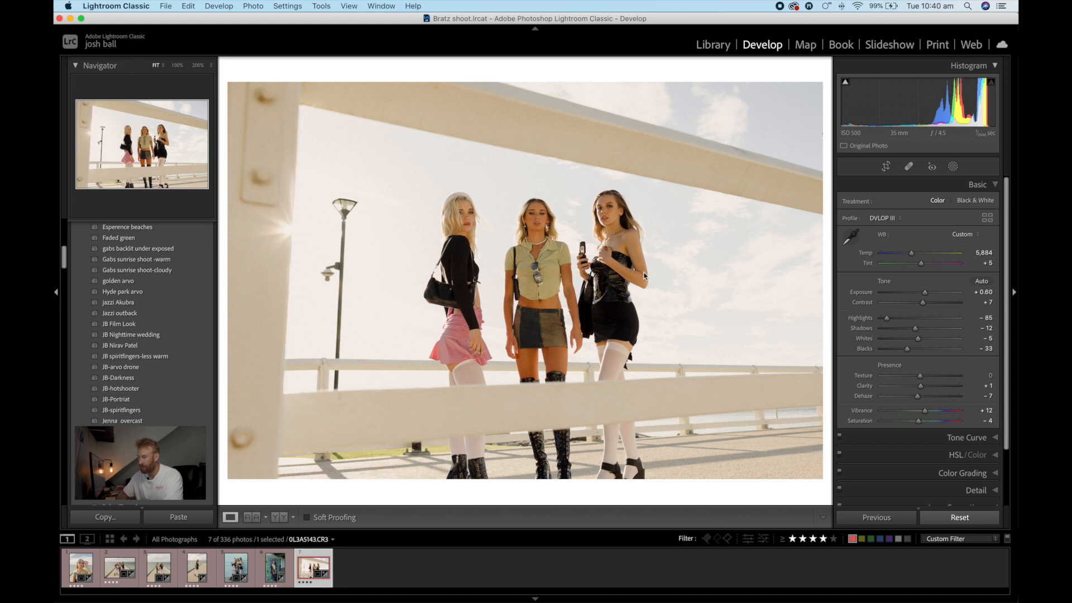
Reset the edits on the photo of the three women behind the railing and apply the preset listed directly below JB Nighttime wedding.
key("super+shift+r")
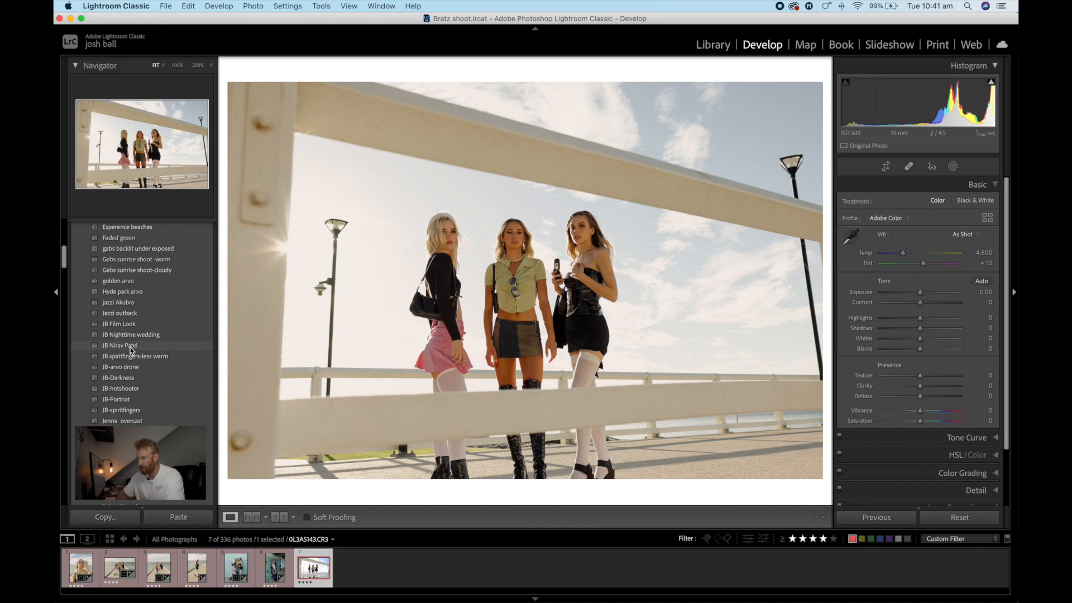
left_click(129, 347)
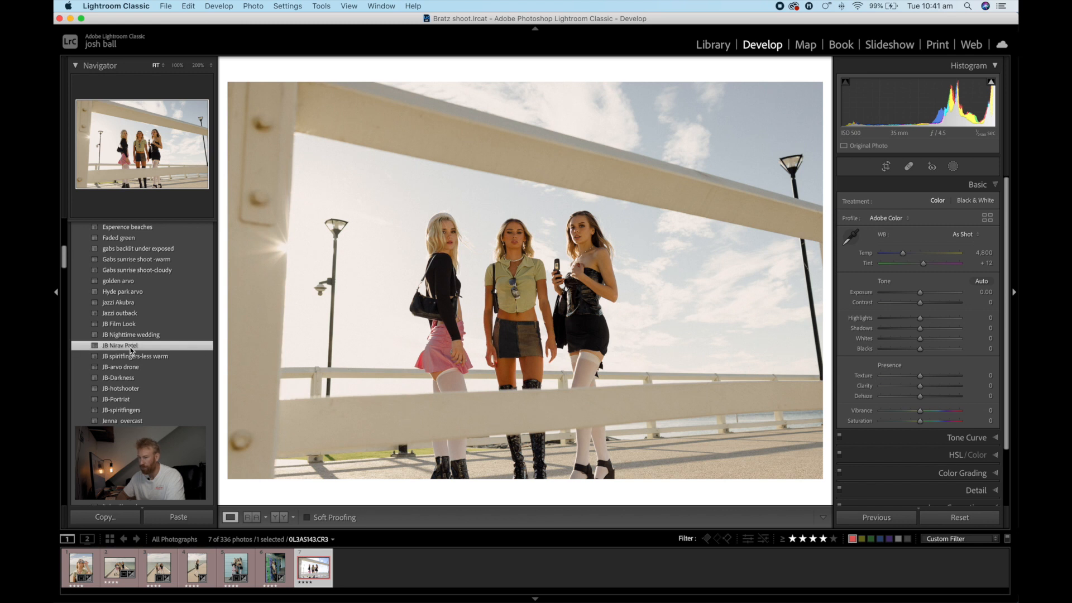
Crop the photo tighter around the three women at the original aspect ratio and straighten it to an angle of -0.39.
key("r")
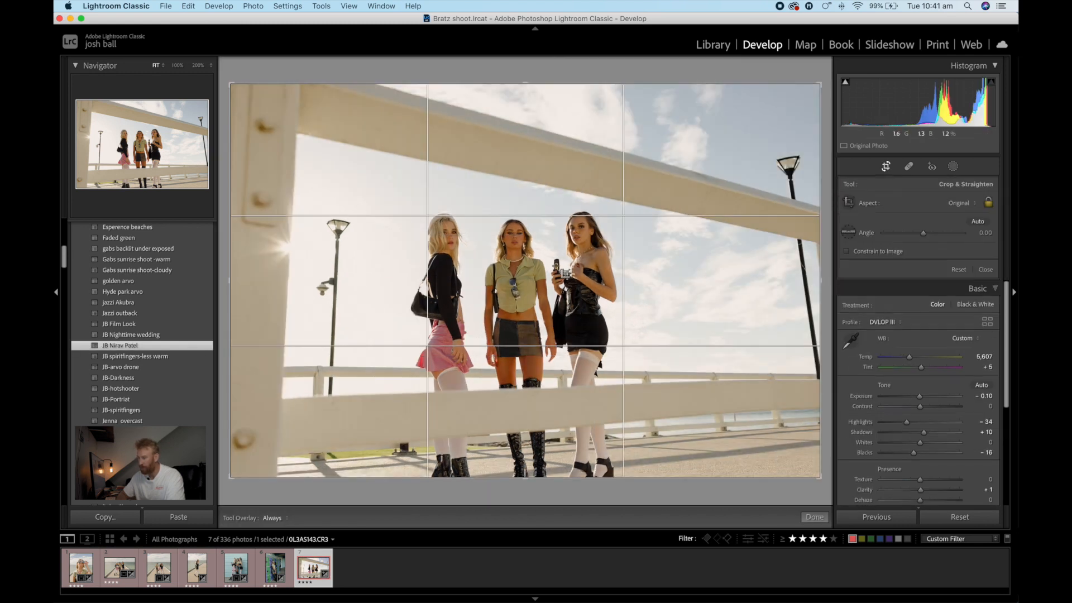
left_click_drag(525, 85, 524, 165)
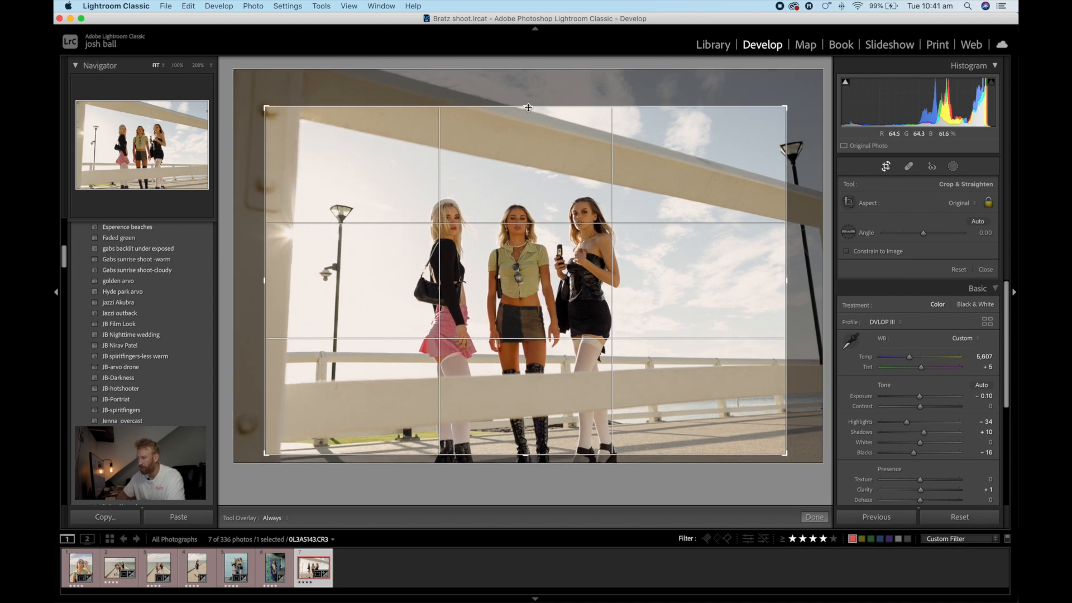
left_click_drag(530, 148, 530, 154)
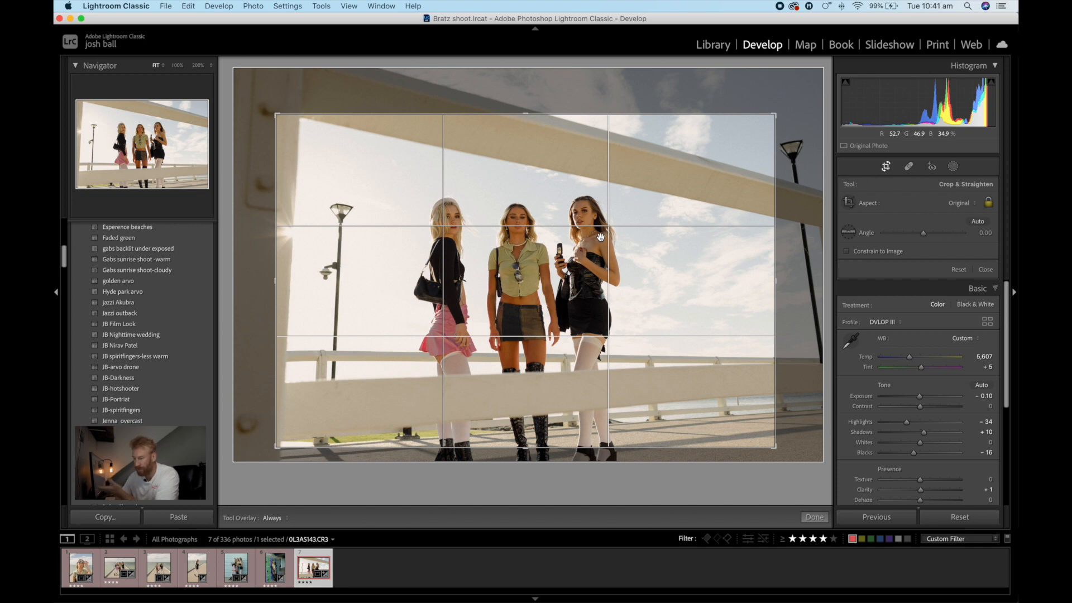
left_click_drag(811, 242, 809, 245)
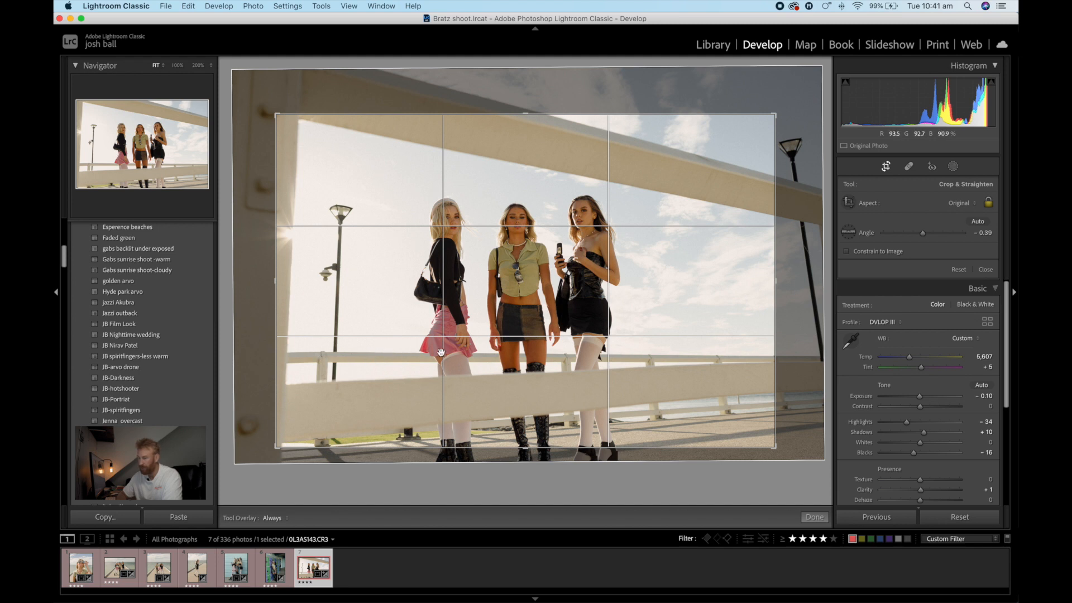
key("Return")
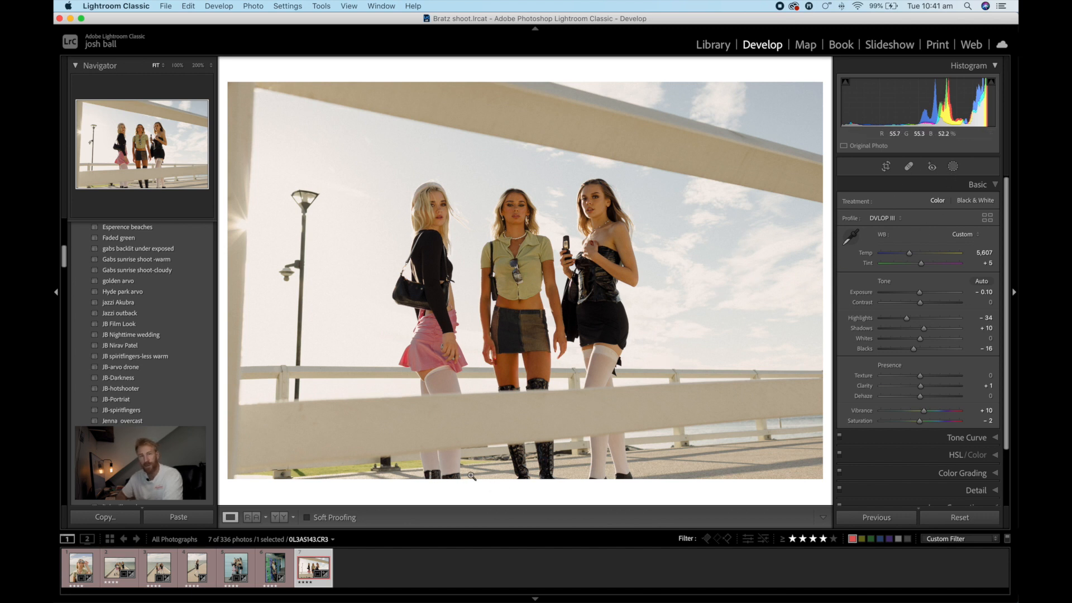
Tighten the crop from its lower edge so the frame ends just below the front rail.
key("r")
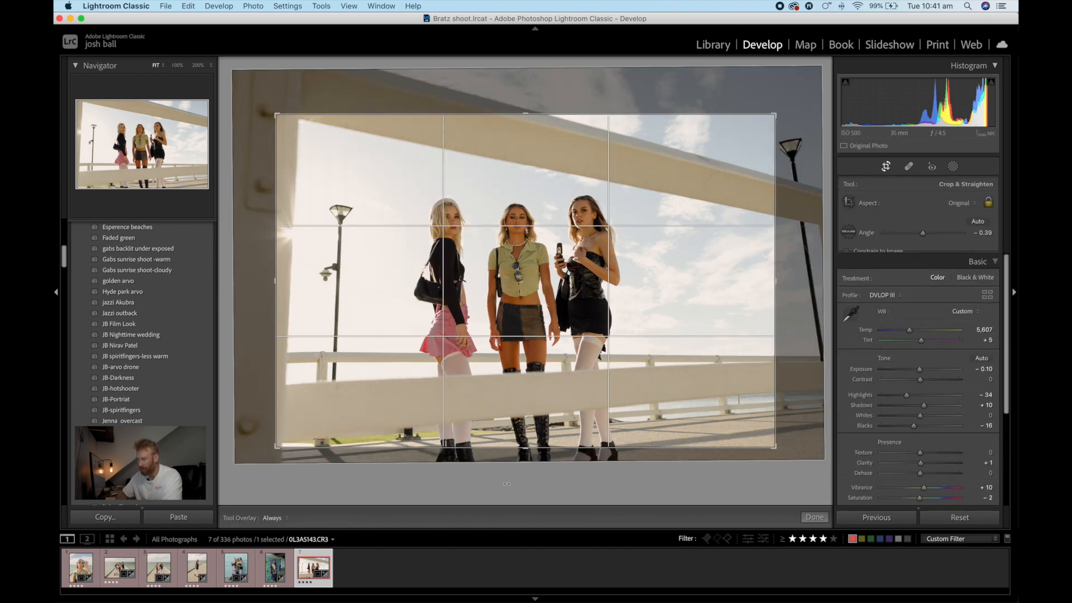
left_click_drag(527, 448, 526, 432)
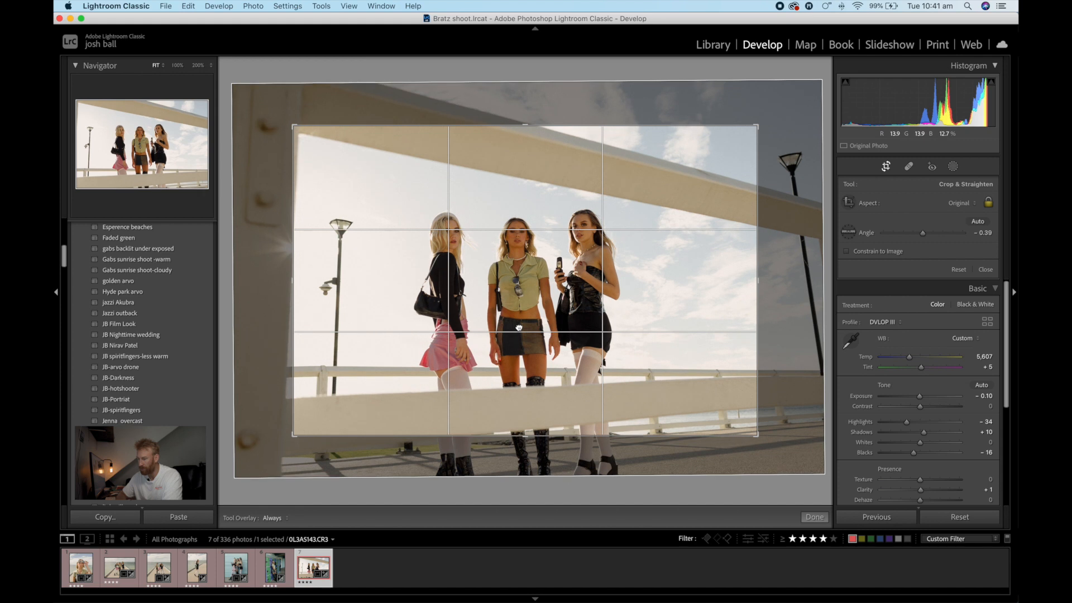
key("r")
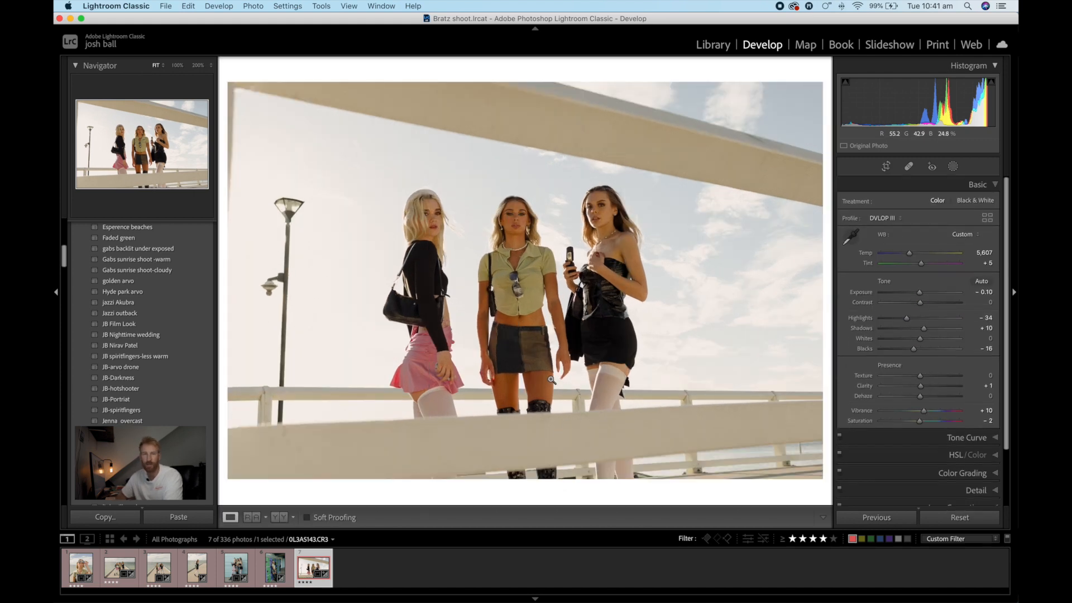
Mask the three women with Select Subject, set Exposure 0.35, Shadows 8 and Clarity 8, and finish masking.
left_click(953, 167)
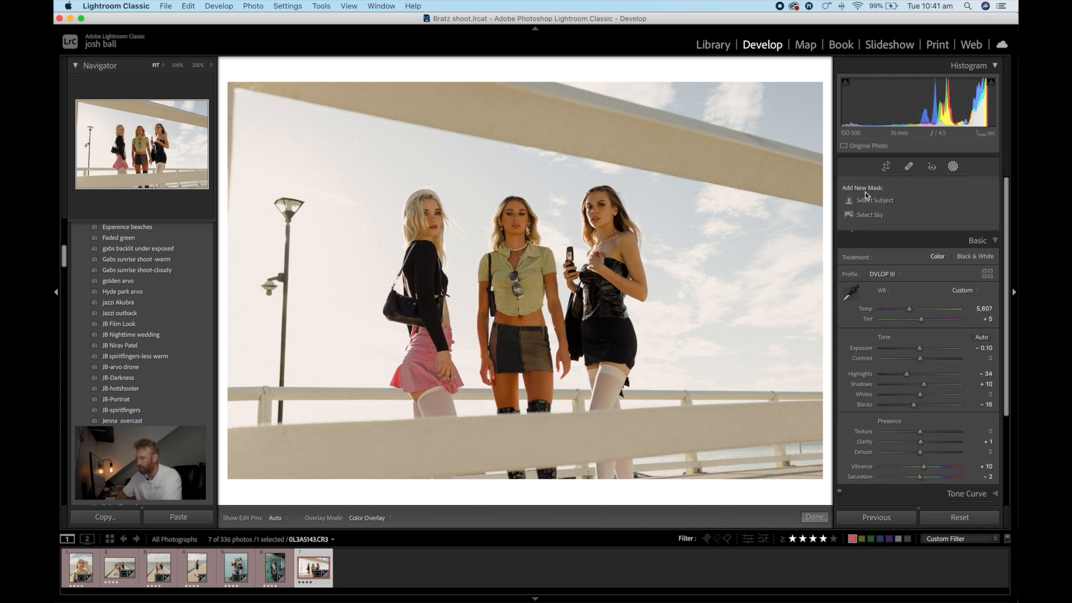
left_click(875, 201)
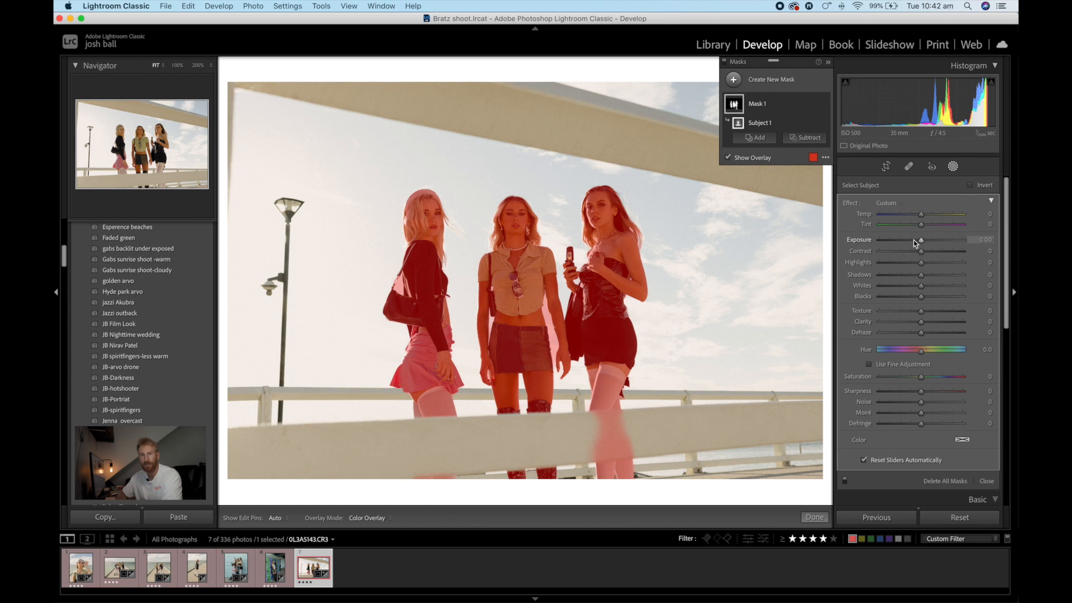
key("o")
left_click_drag(924, 241, 926, 276)
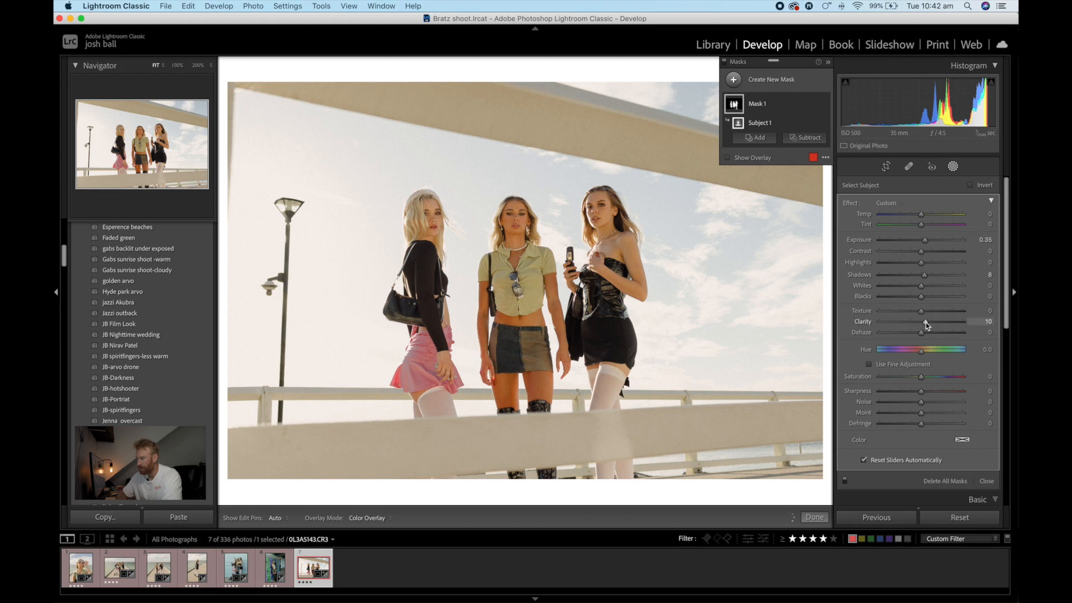
left_click_drag(926, 323, 924, 322)
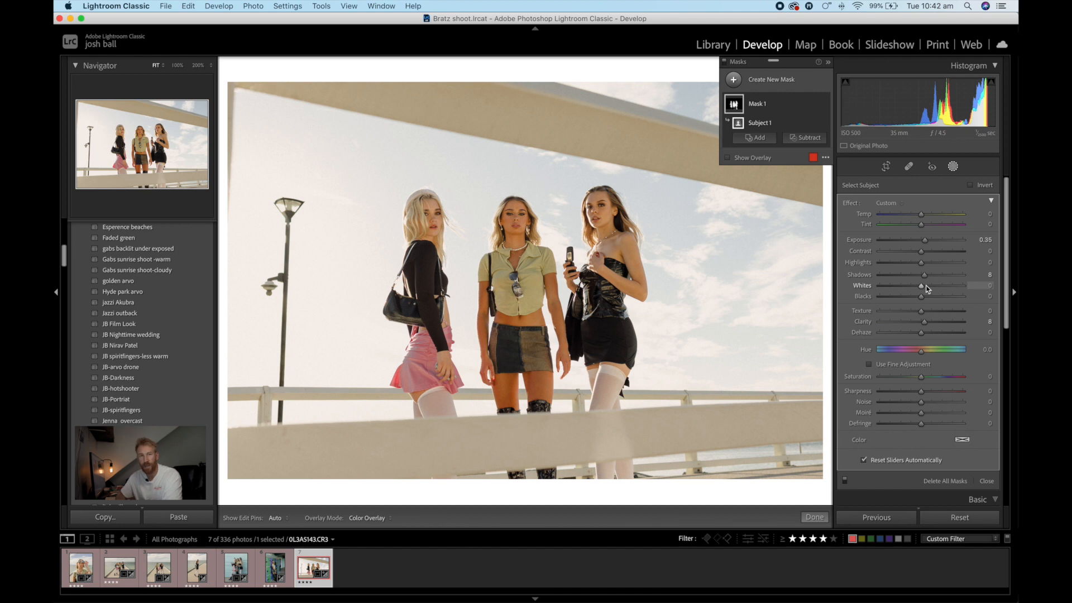
left_click(817, 518)
Check the women's faces at 100%, and set the photo's Temp to 5,593 and Exposure to -0.05.
left_click(527, 265)
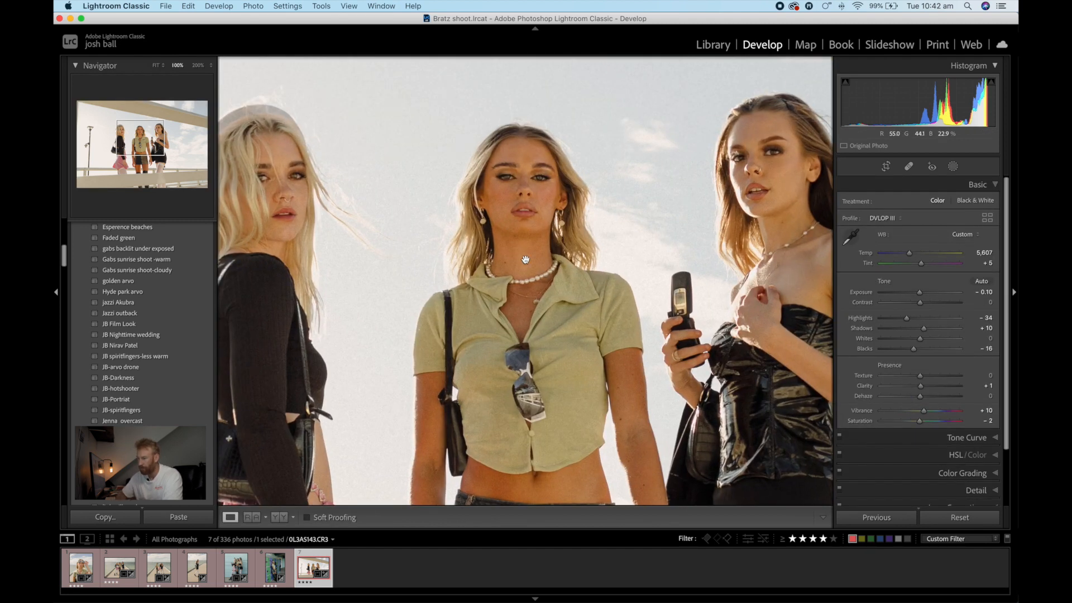
left_click(527, 265)
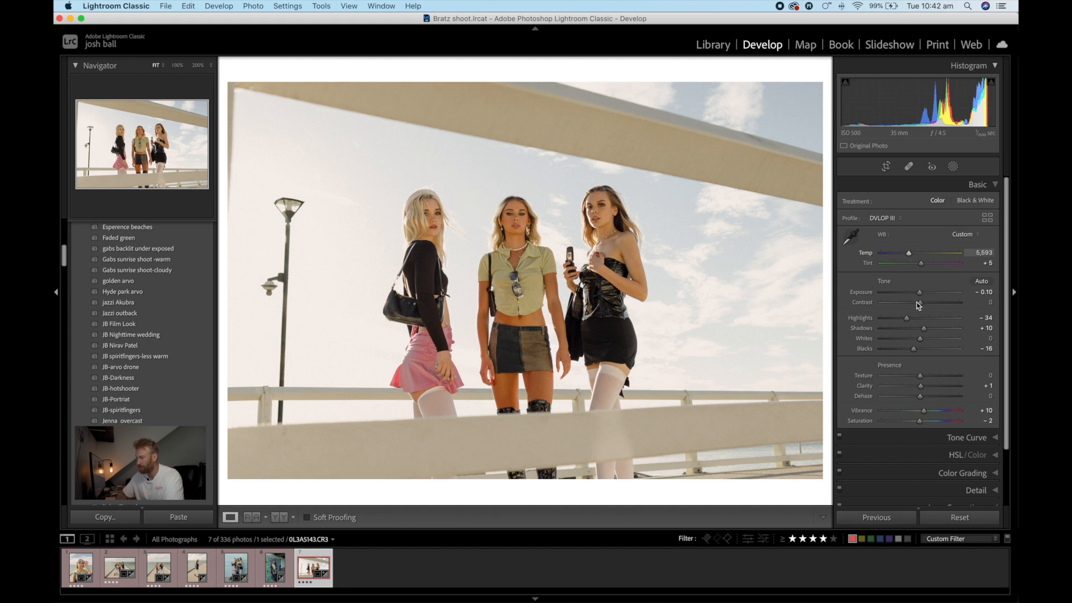
left_click_drag(920, 292, 920, 292)
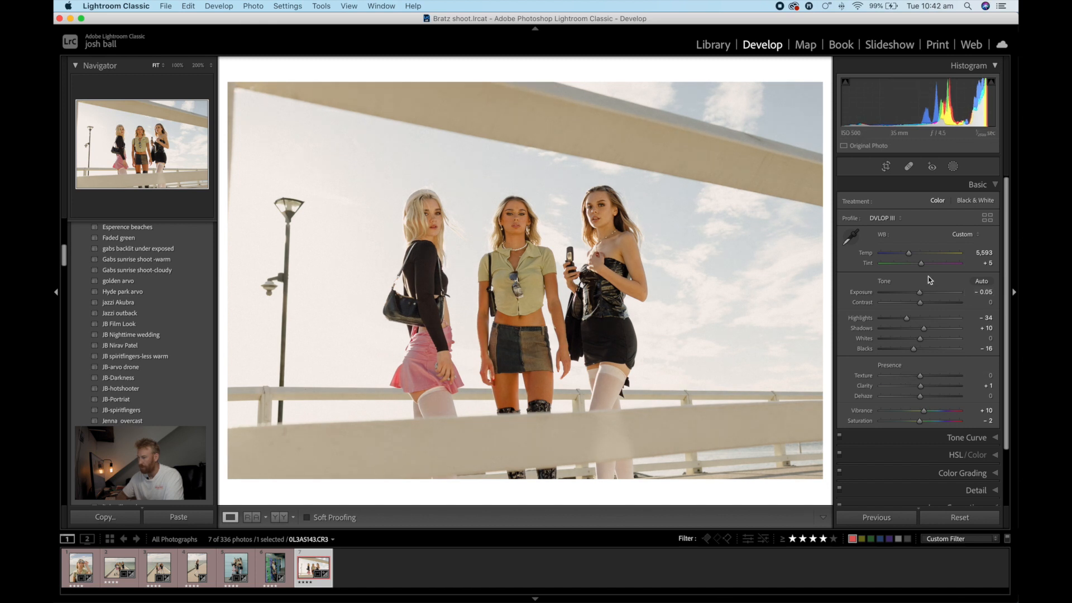
Add a linear gradient mask rising over the lower railing, set Exposure -0.78, Shadows -7 and Clarity -16, and finish masking.
left_click(953, 167)
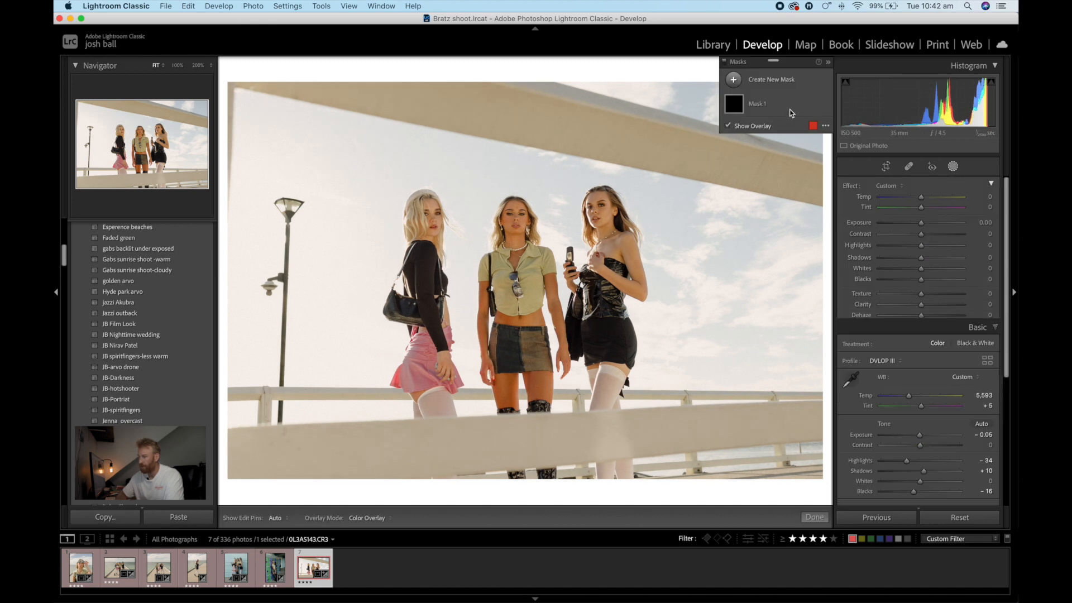
left_click(763, 79)
left_click(792, 149)
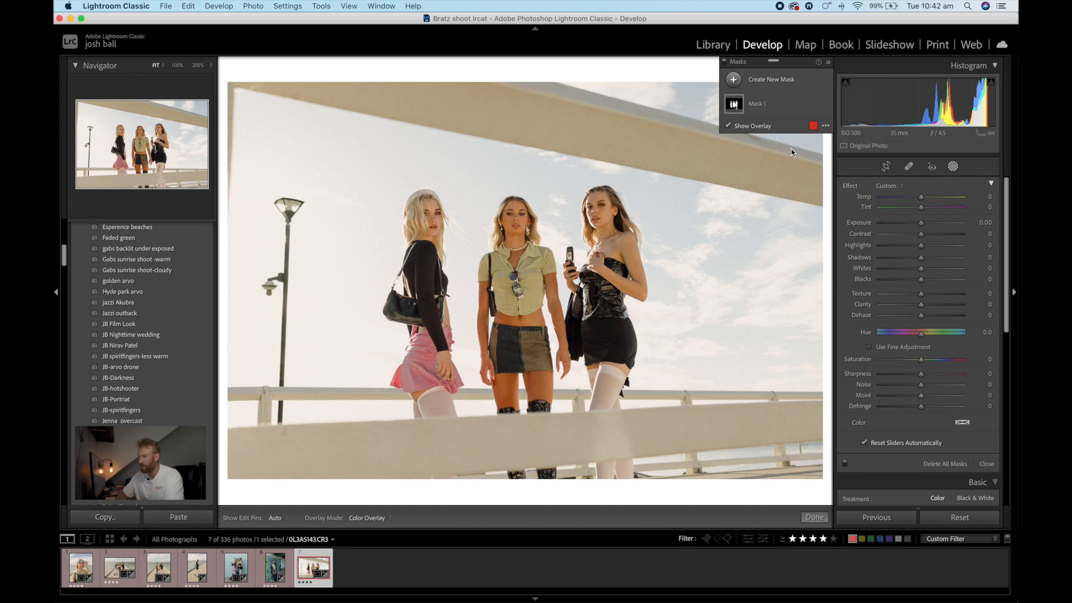
left_click_drag(520, 477, 519, 385)
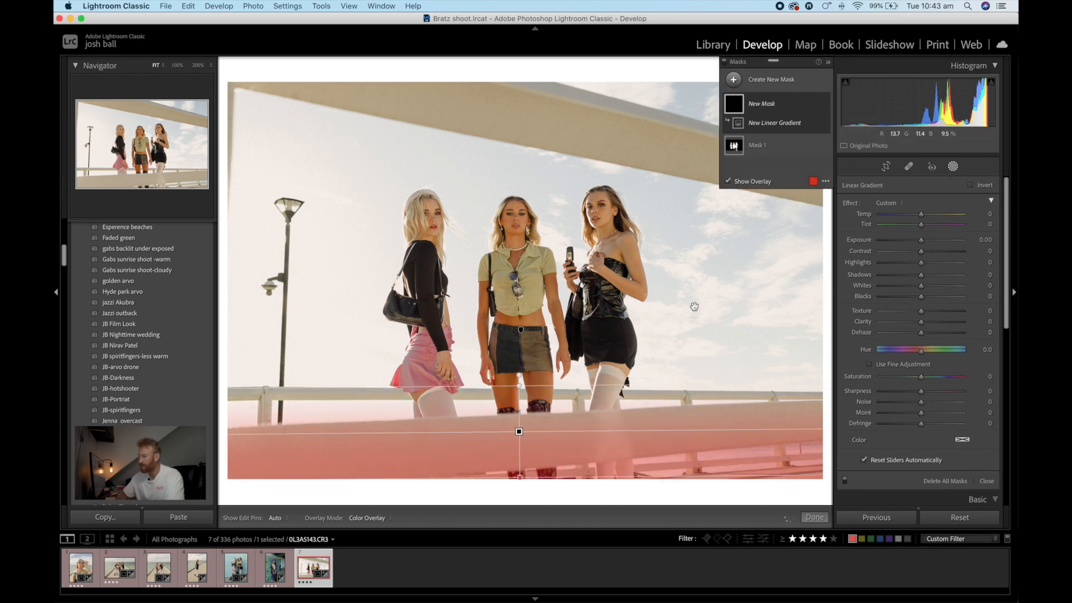
left_click_drag(922, 241, 914, 241)
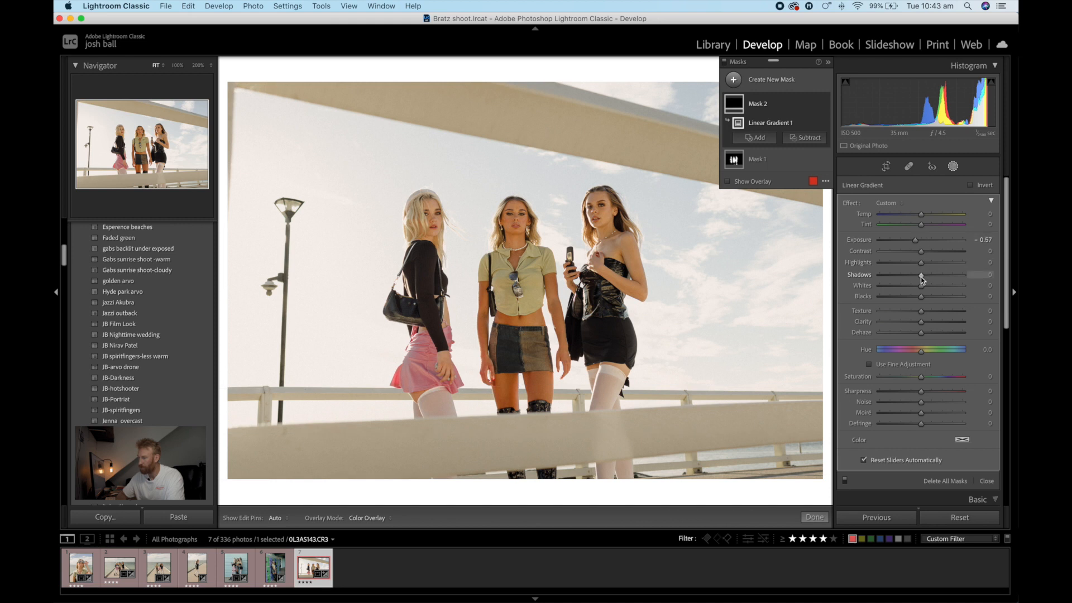
left_click_drag(920, 277, 918, 277)
left_click_drag(921, 323, 918, 323)
left_click_drag(916, 241, 912, 240)
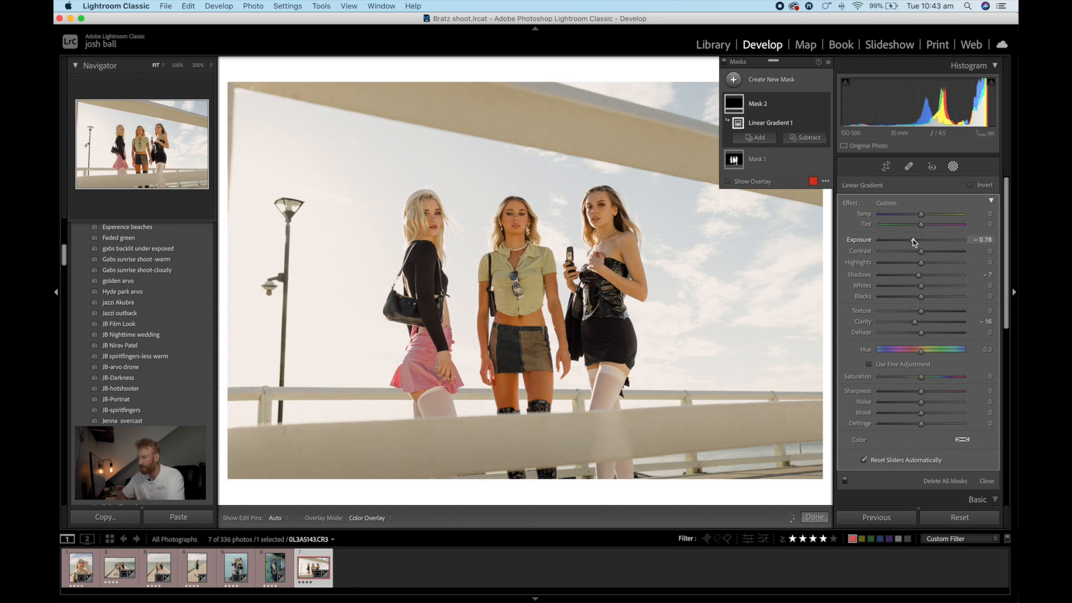
left_click(815, 516)
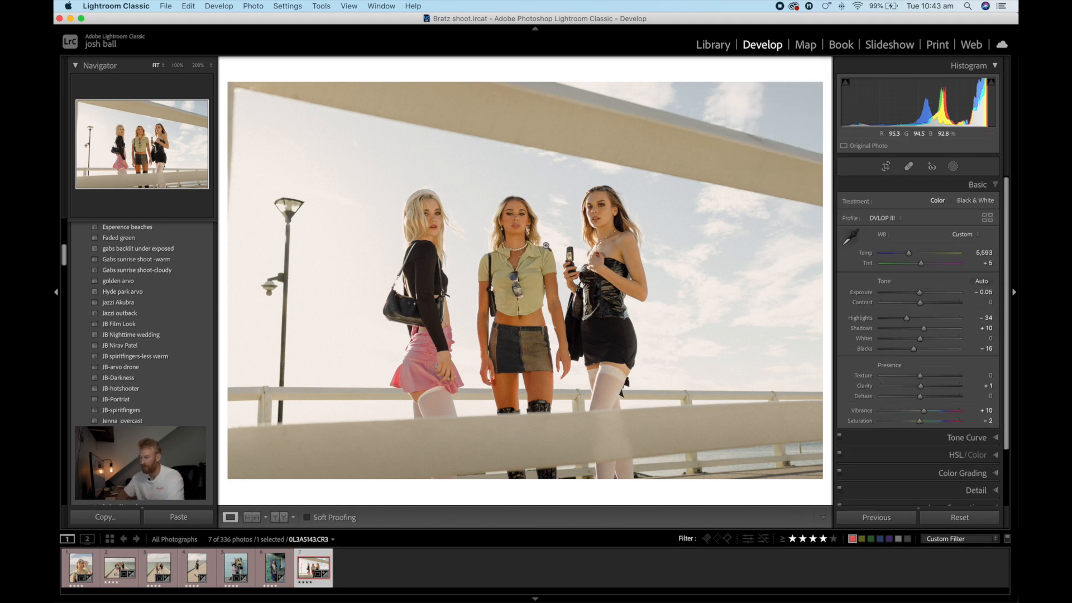
Shift the photo slightly within its crop, and expand the crop from its upper edge to include more beam and sky.
key("r")
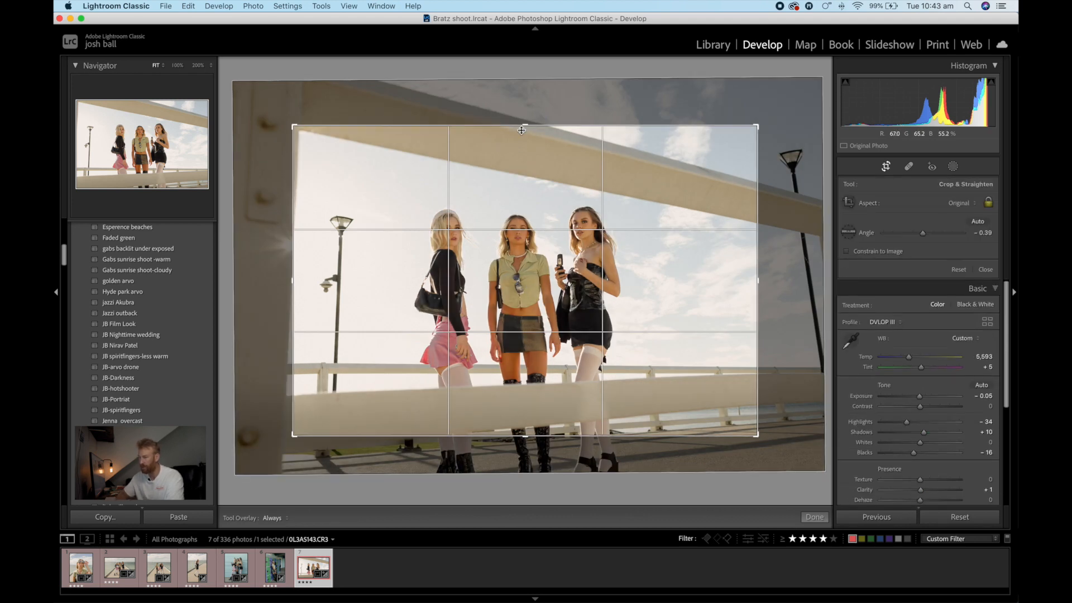
left_click_drag(524, 180, 527, 180)
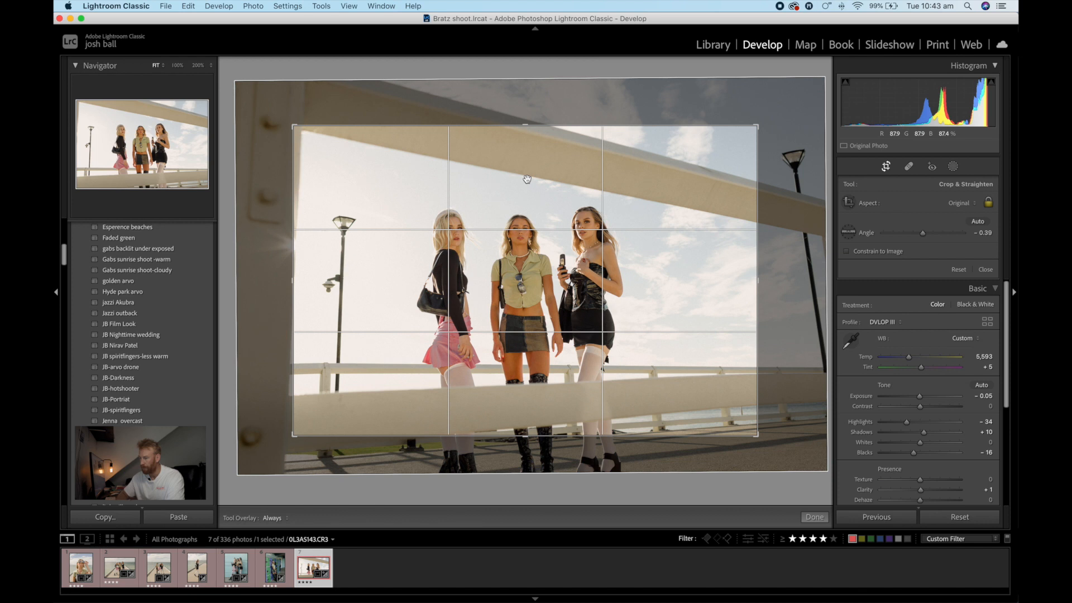
key("Return")
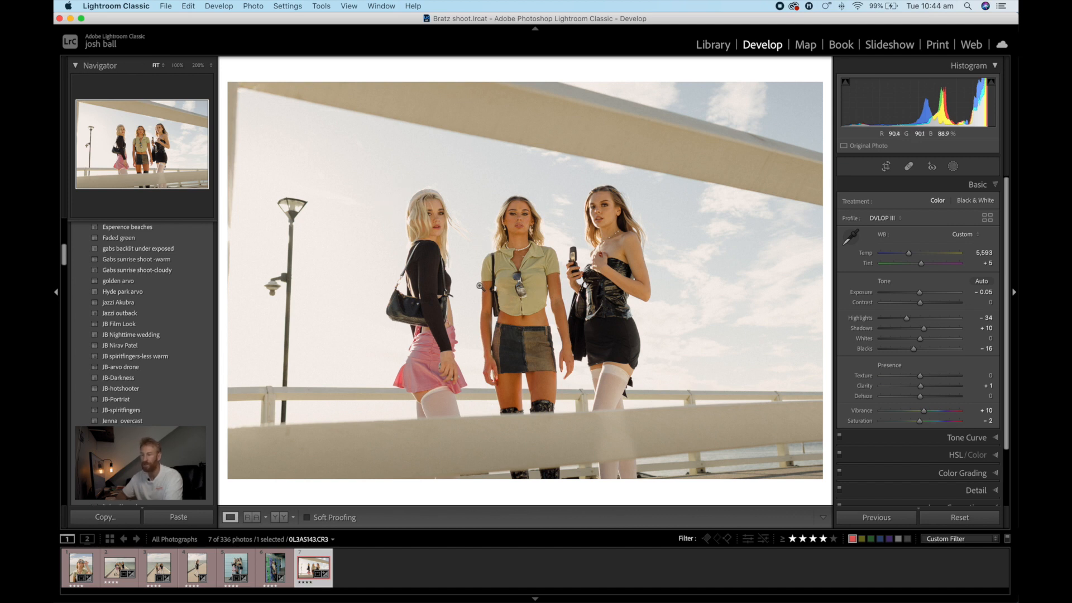
key("r")
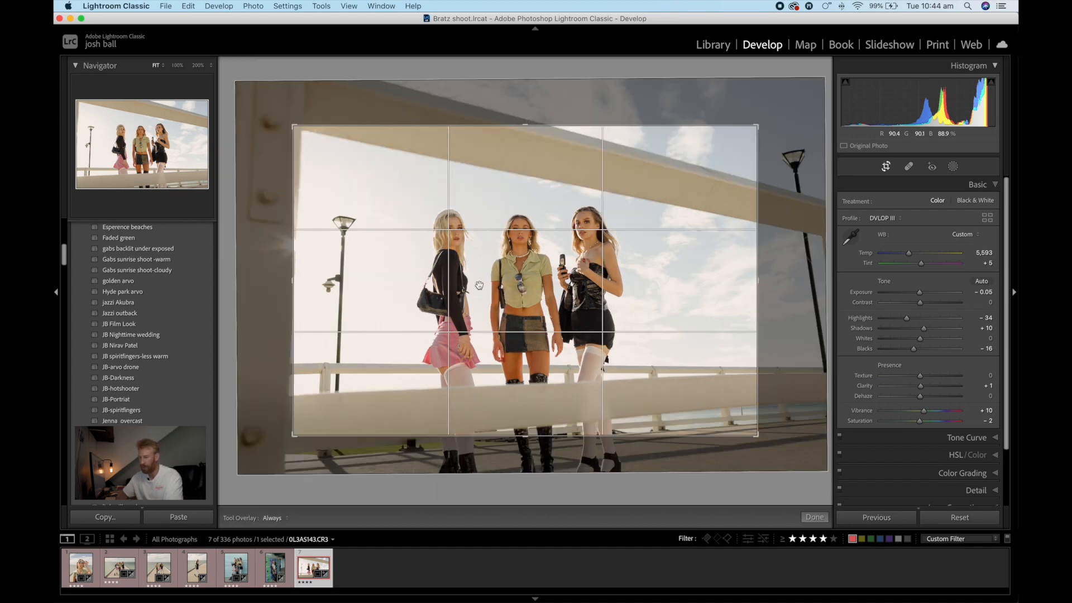
left_click_drag(524, 128, 531, 113)
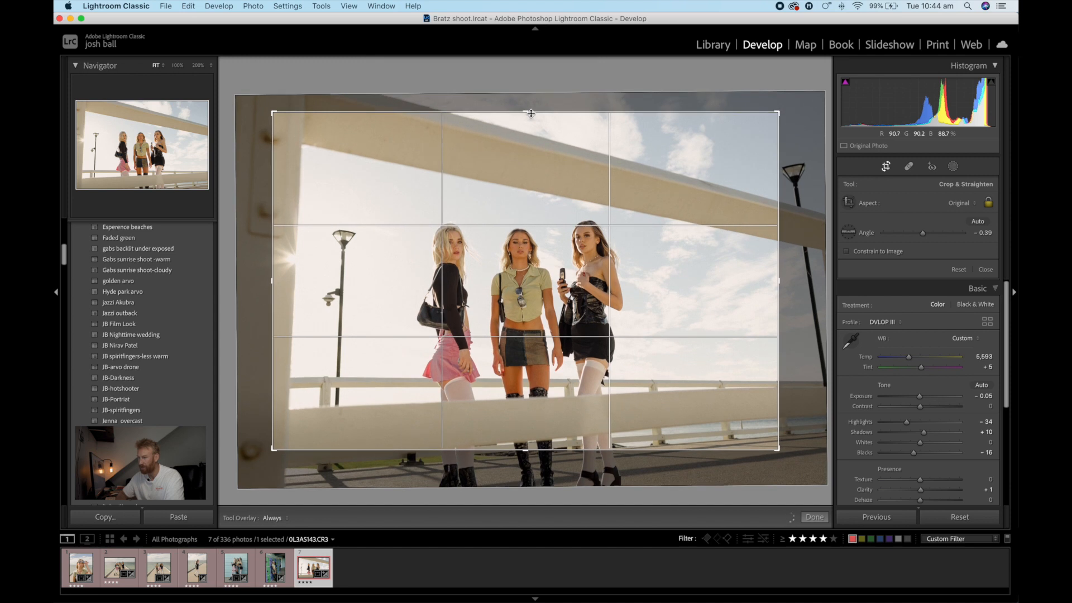
key("Return")
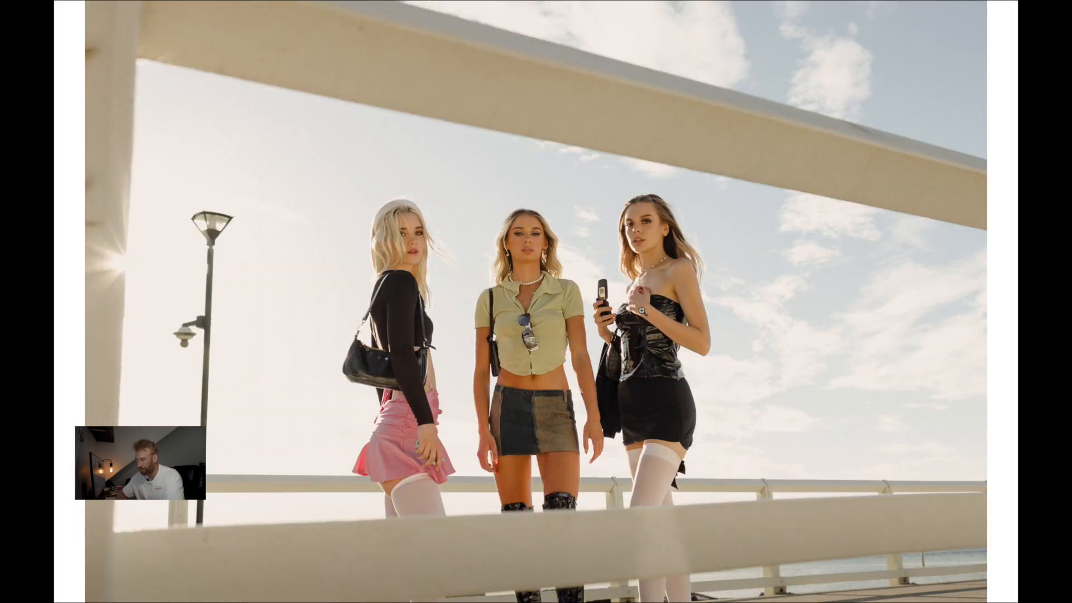
Leave the full-screen preview and set the photo's overall Clarity to -5.
key("Escape")
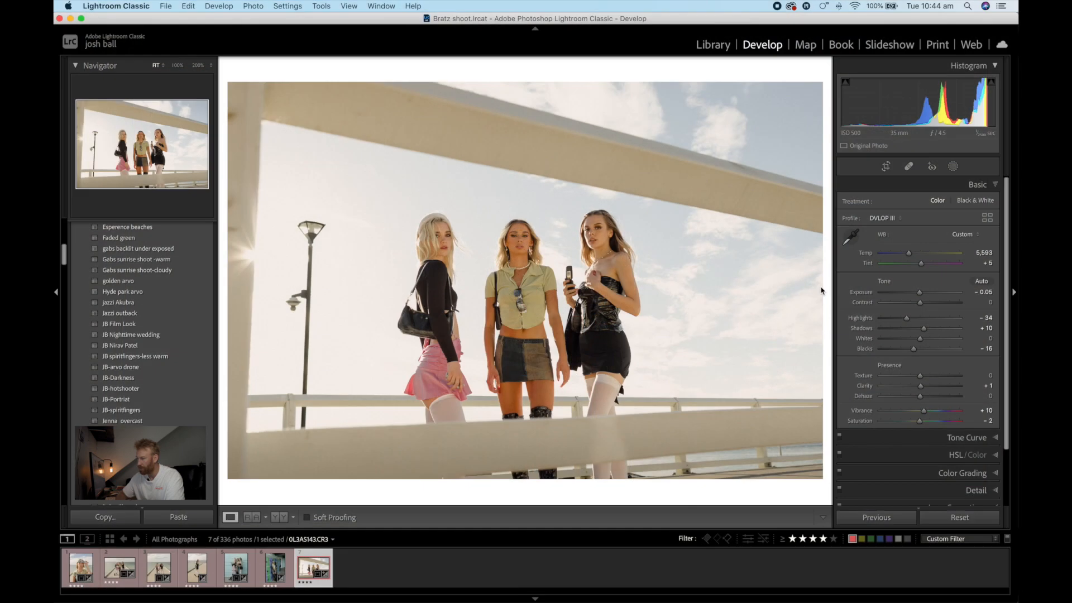
scroll(917, 315, "down", 1)
left_click_drag(921, 376, 919, 375)
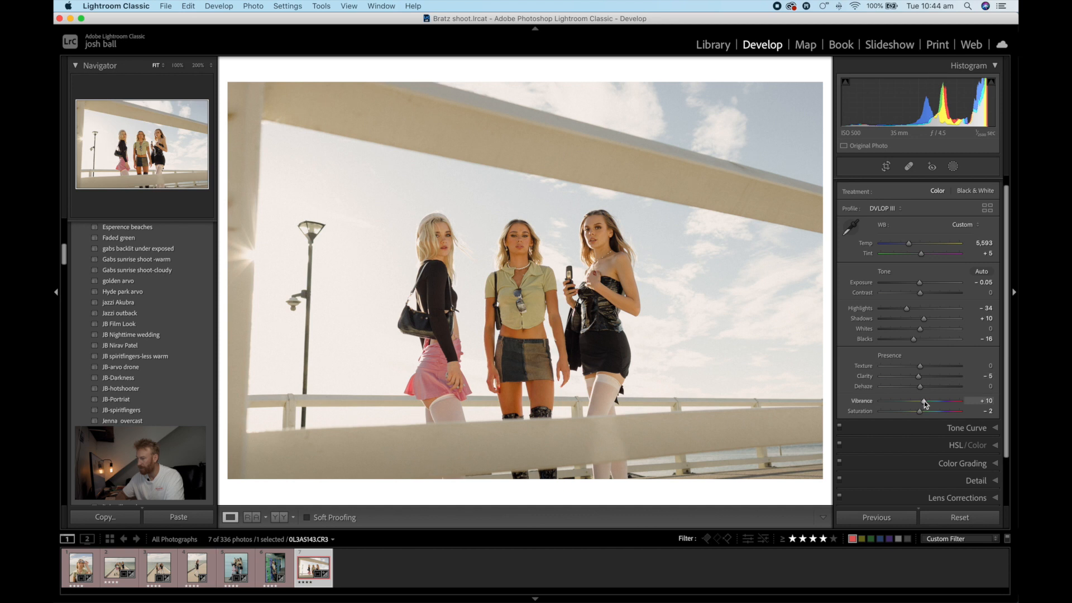
scroll(922, 391, "up", 1)
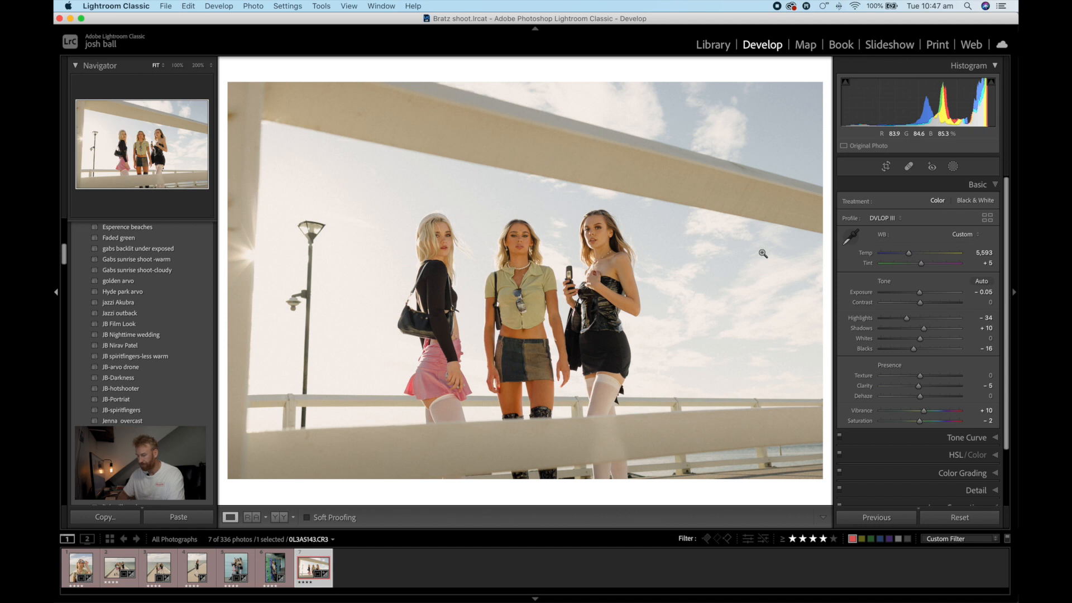
Set the Blue saturation to +38 in the HSL adjustments and return to the Basic adjustments.
key("super+3")
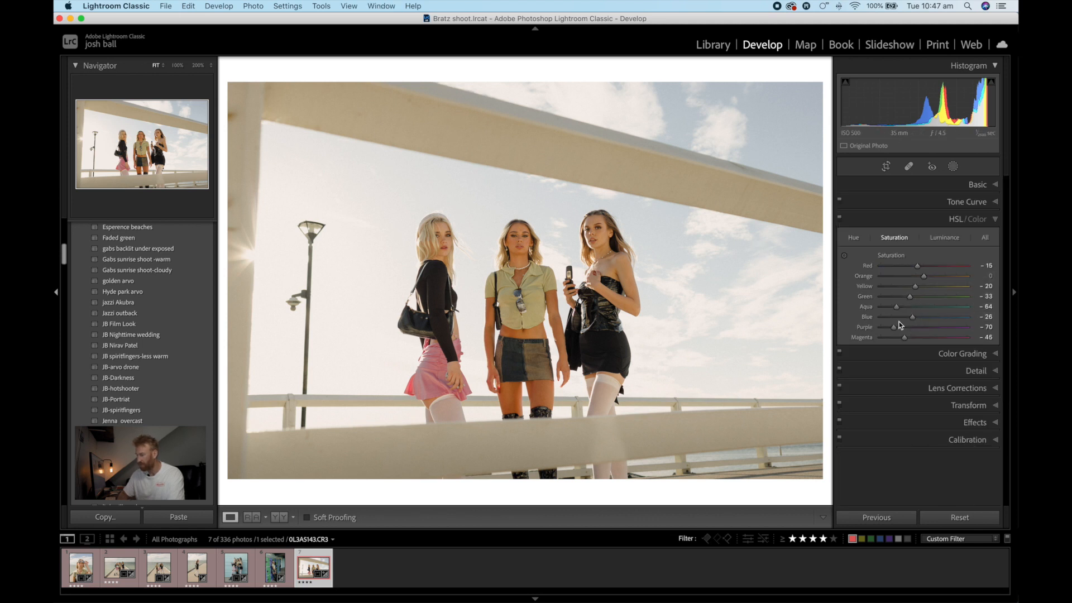
left_click_drag(913, 315, 938, 316)
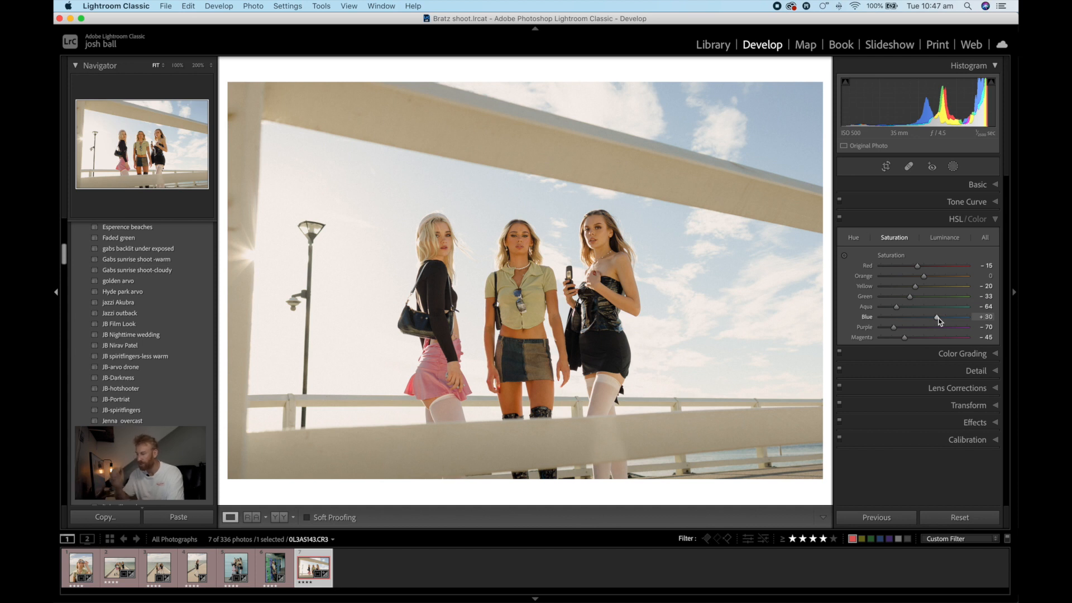
left_click_drag(939, 320, 942, 319)
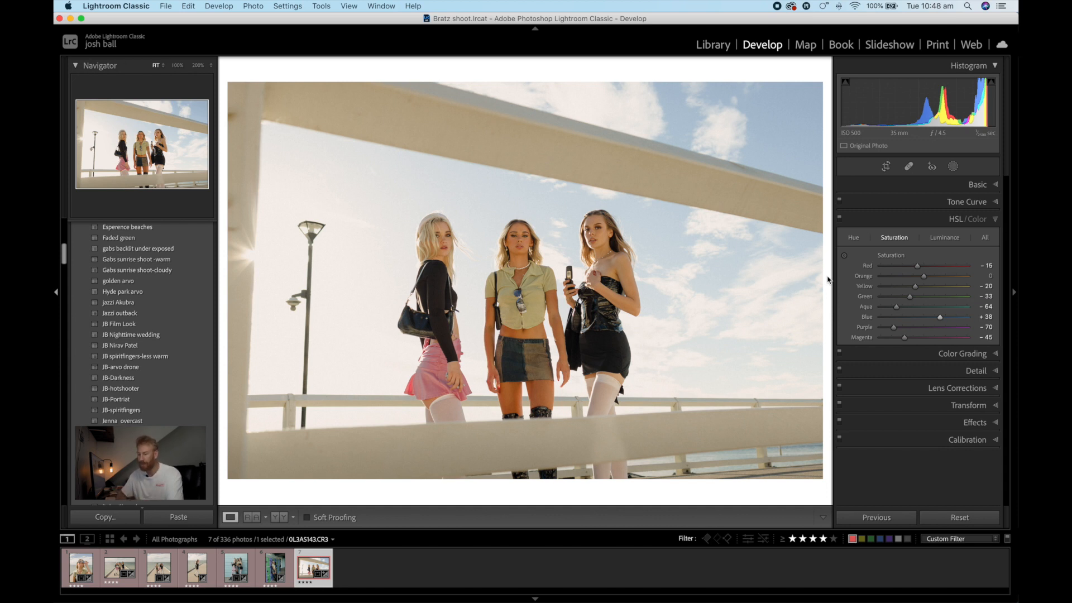
key("super+1")
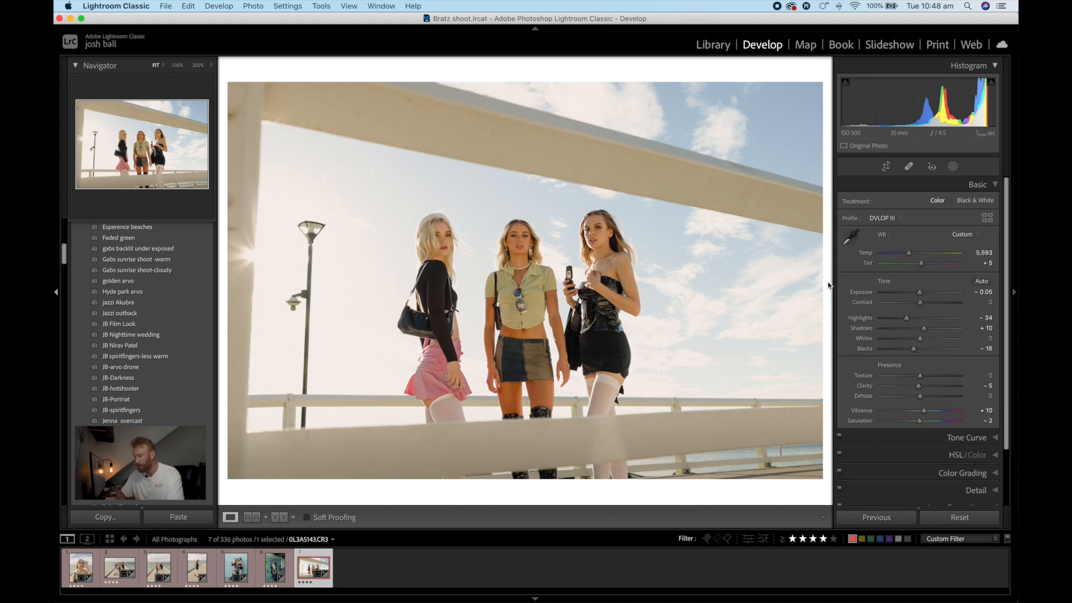